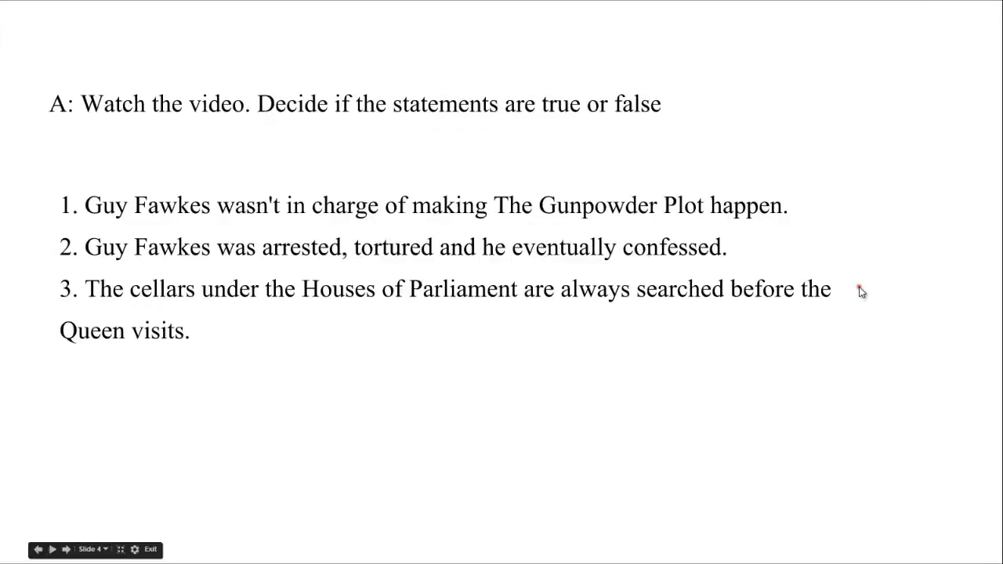
- Reveal the red X and both green ticks on the true/false slide, then advance to slide 5
{"action": "left_click", "coordinate": [859, 291]}
{"action": "left_click", "coordinate": [859, 291]}
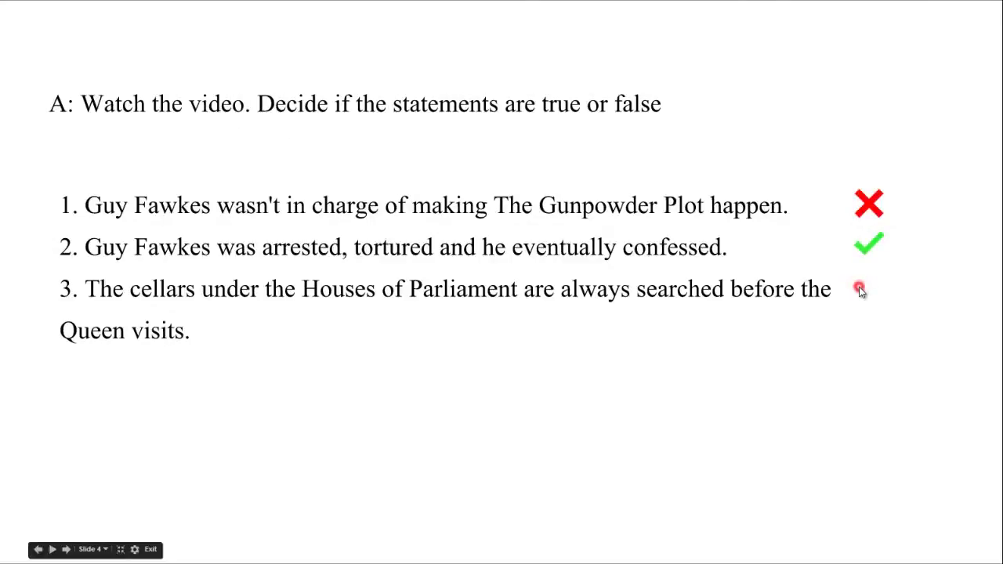
{"action": "left_click", "coordinate": [859, 291]}
{"action": "key", "text": "Right"}
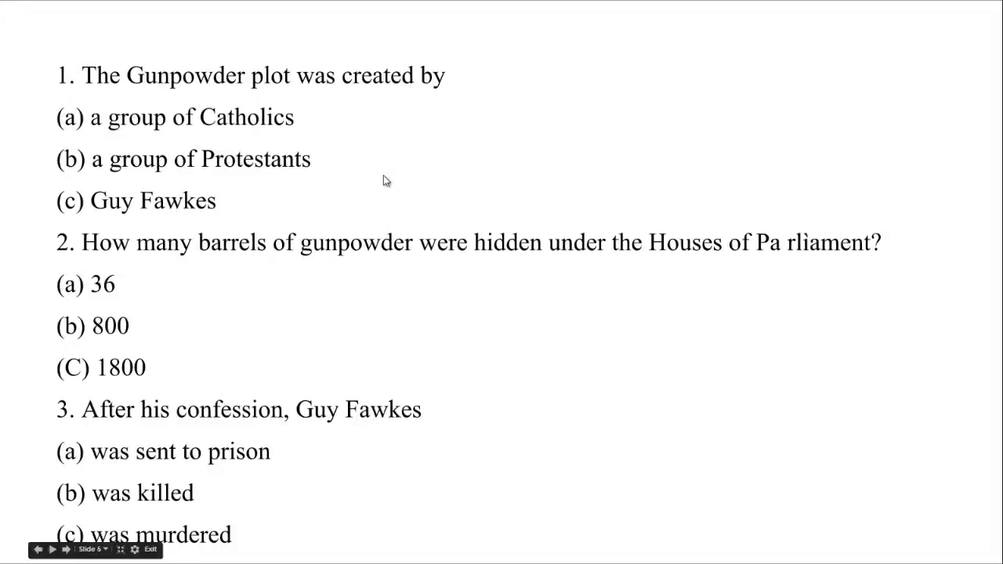
- Reveal the circles around answer (a) of question 1 and answer (a) 36
{"action": "left_click", "coordinate": [383, 176]}
{"action": "left_click", "coordinate": [385, 176]}
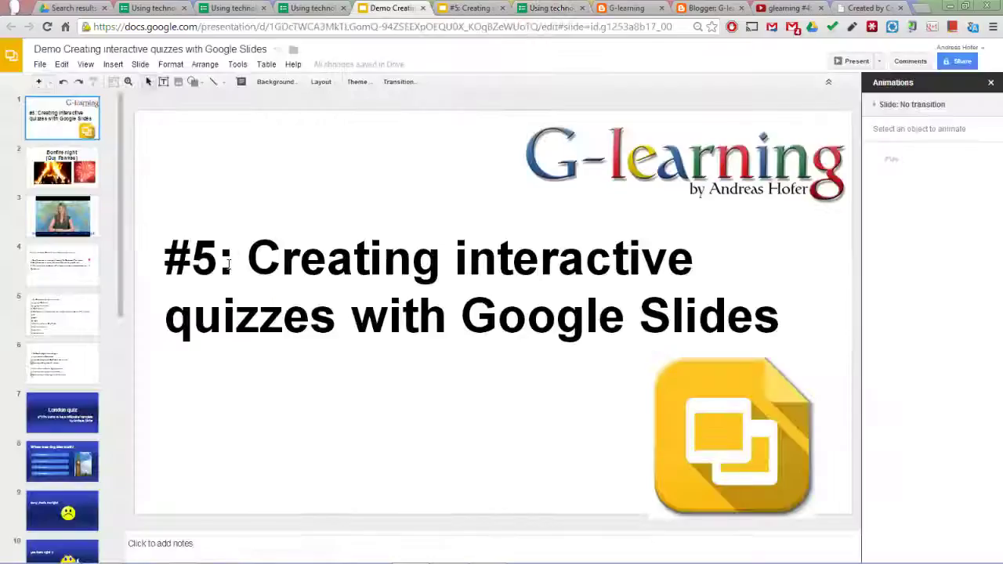
- Give the red X and both green ticks on slide 4 fade-in animations and preview them
{"action": "left_click", "coordinate": [62, 266]}
{"action": "left_click", "coordinate": [777, 251]}
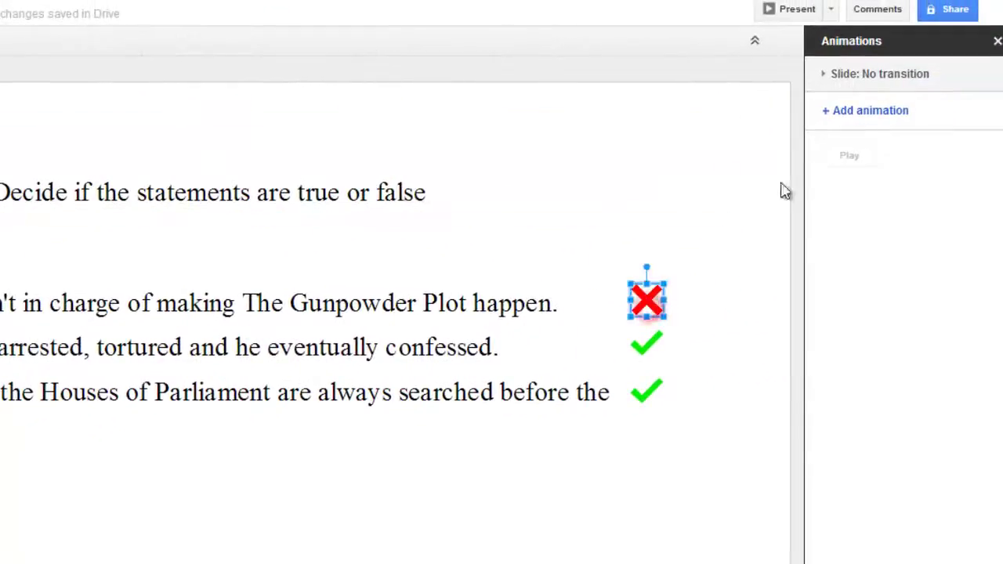
{"action": "left_click", "coordinate": [848, 117]}
{"action": "left_click", "coordinate": [647, 345]}
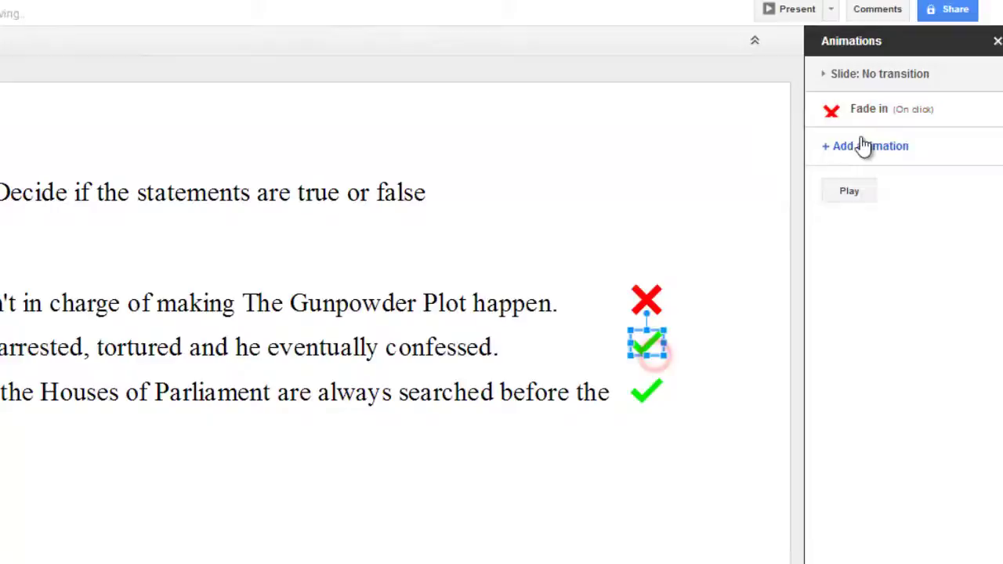
{"action": "left_click", "coordinate": [862, 144]}
{"action": "left_click", "coordinate": [645, 390]}
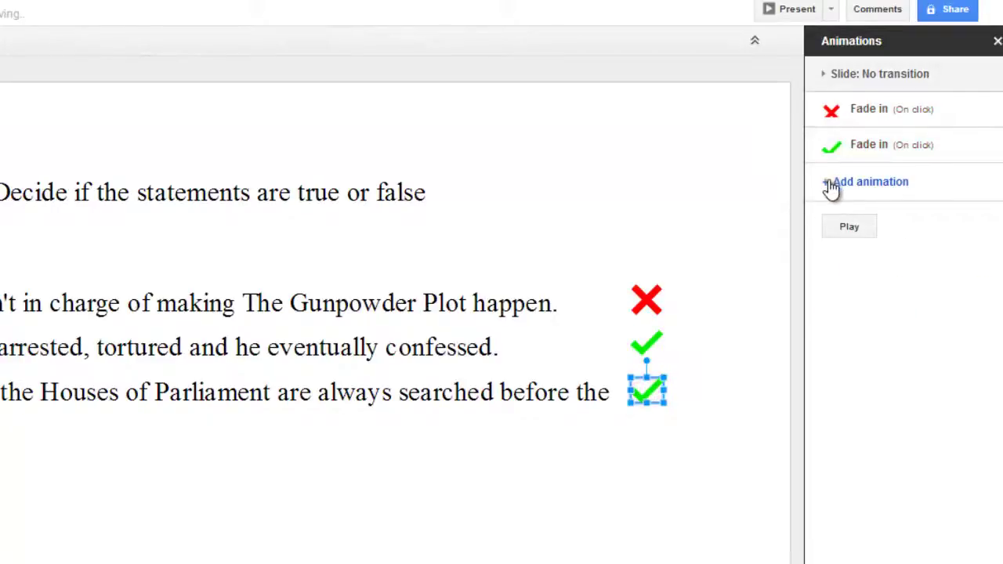
{"action": "left_click", "coordinate": [830, 186]}
{"action": "left_click", "coordinate": [849, 392]}
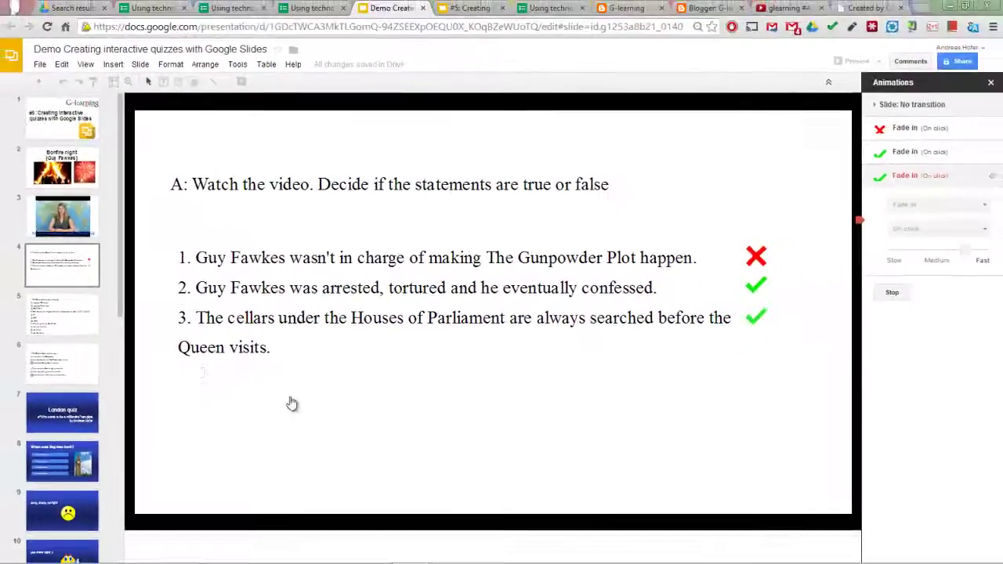
{"action": "left_click", "coordinate": [64, 309]}
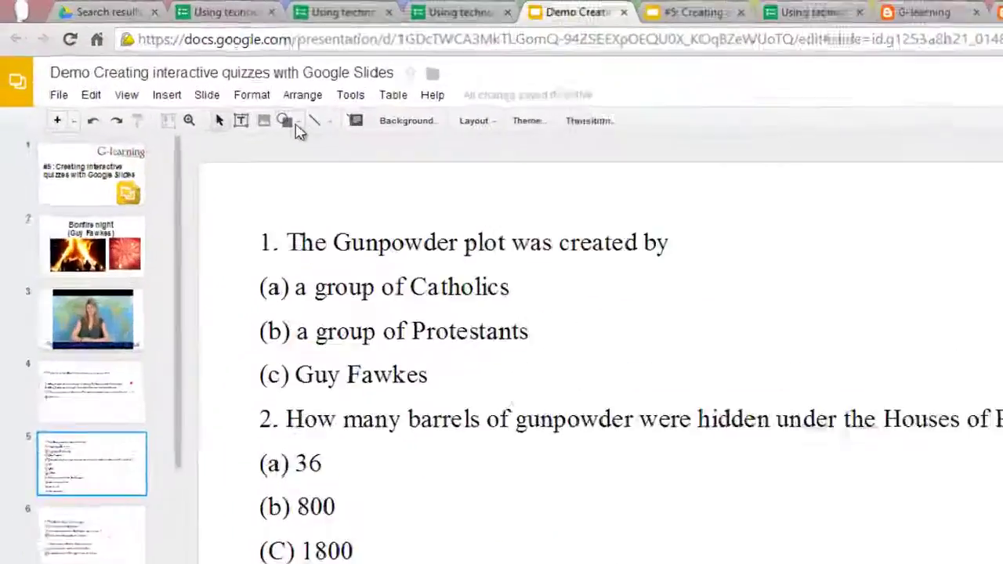
- Draw an oval over answer (a) of question 1 with transparent fill and red outline
{"action": "left_click", "coordinate": [198, 82]}
{"action": "mouse_move", "coordinate": [231, 102]}
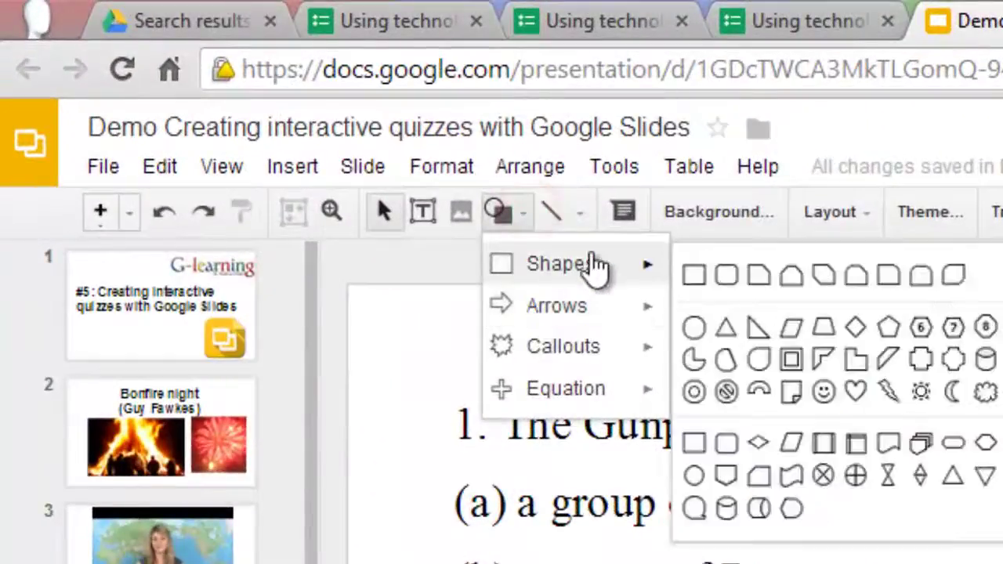
{"action": "left_click", "coordinate": [694, 326]}
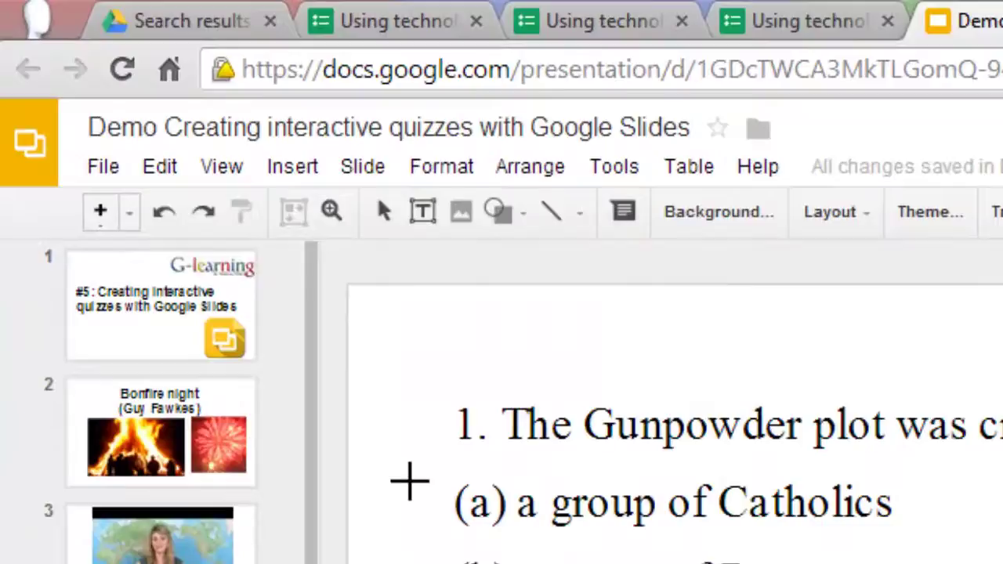
{"action": "left_click_drag", "start_coordinate": [406, 470], "coordinate": [524, 542]}
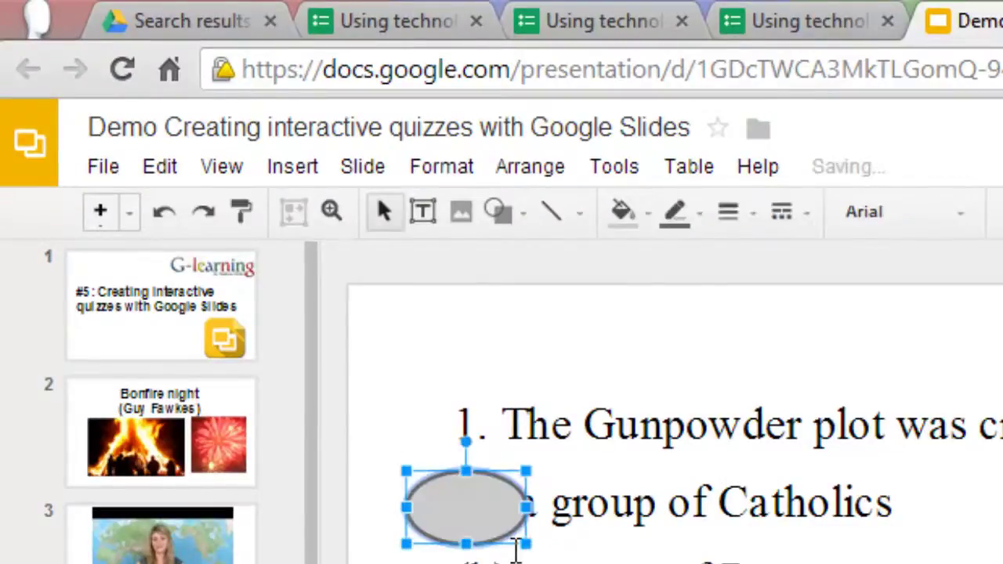
{"action": "left_click", "coordinate": [649, 214]}
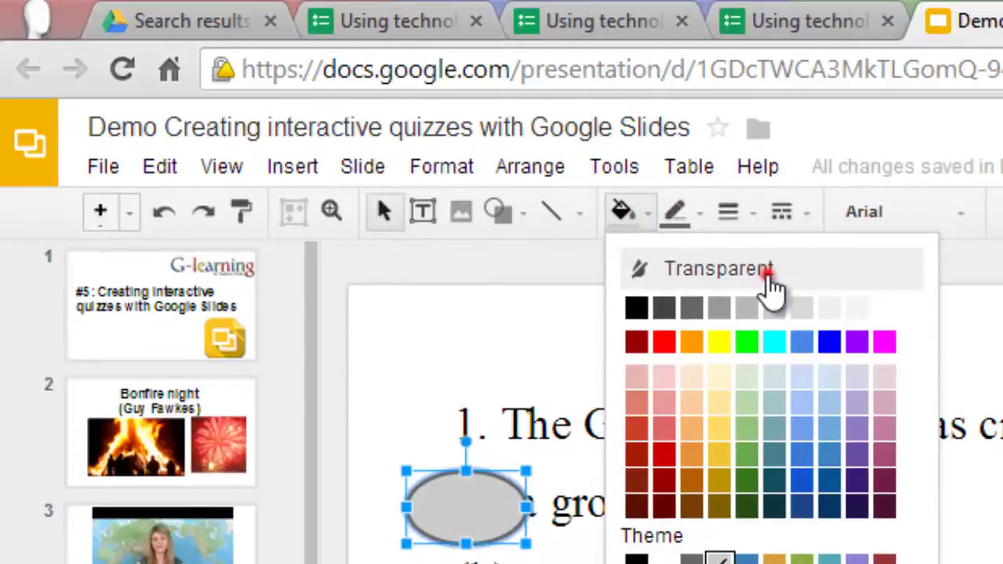
{"action": "left_click", "coordinate": [768, 271]}
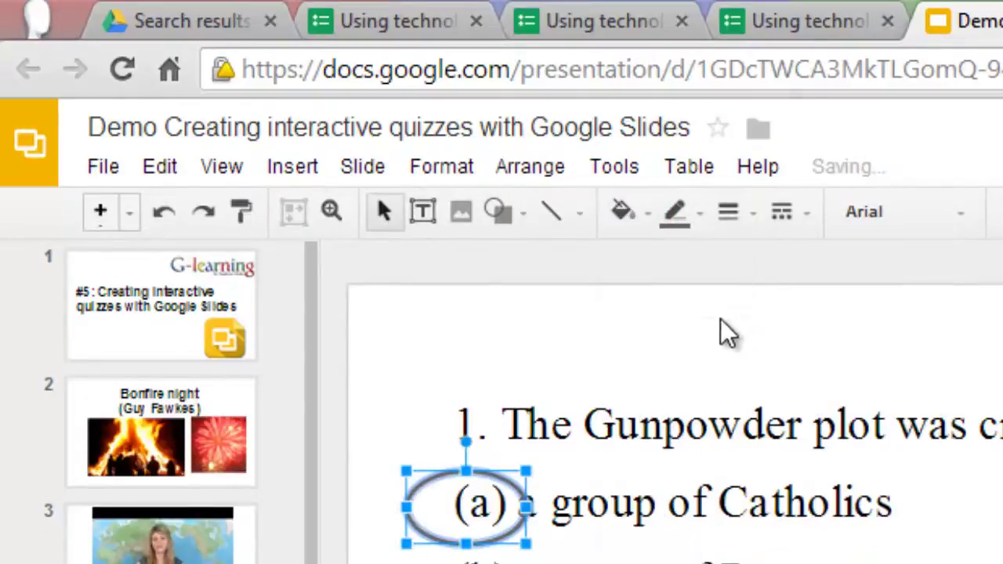
{"action": "left_click", "coordinate": [713, 215]}
{"action": "left_click", "coordinate": [683, 213]}
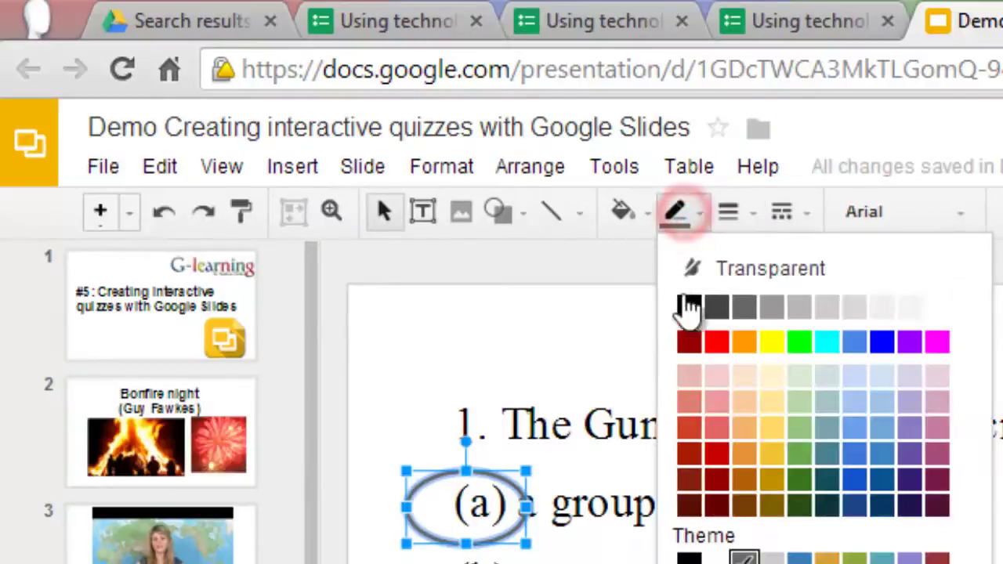
{"action": "left_click", "coordinate": [715, 342]}
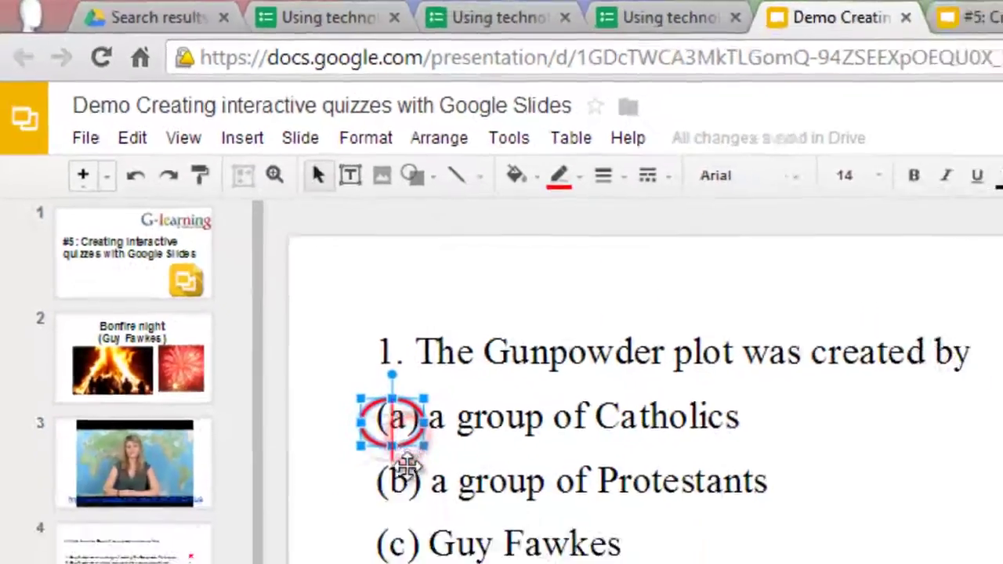
- Copy the red circle onto answers (a) 36 and (b) was killed, adding fade-in animations
{"action": "left_click_drag", "start_coordinate": [492, 524], "coordinate": [476, 563]}
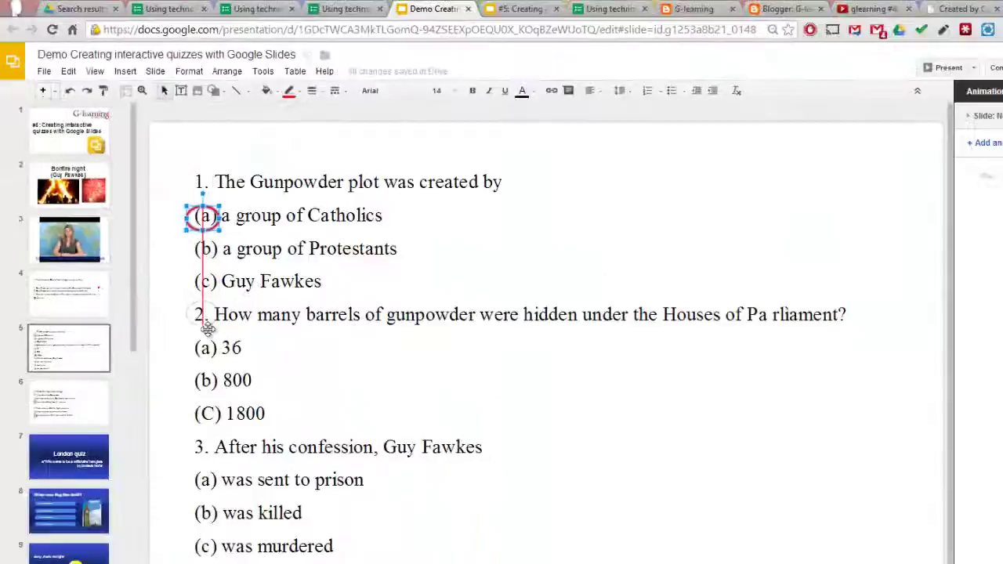
{"action": "left_click_drag", "start_coordinate": [207, 328], "coordinate": [203, 514]}
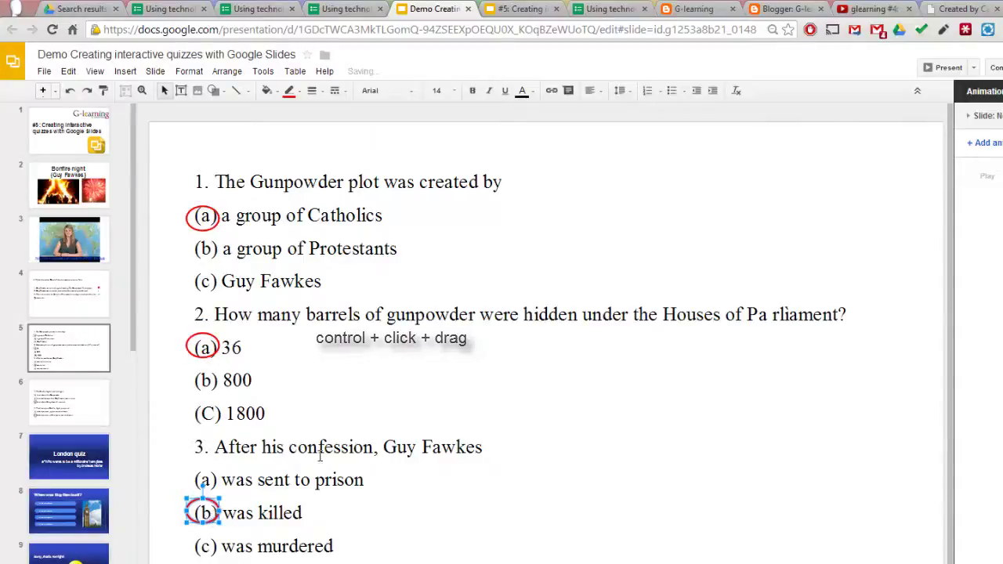
{"action": "left_click", "coordinate": [208, 228]}
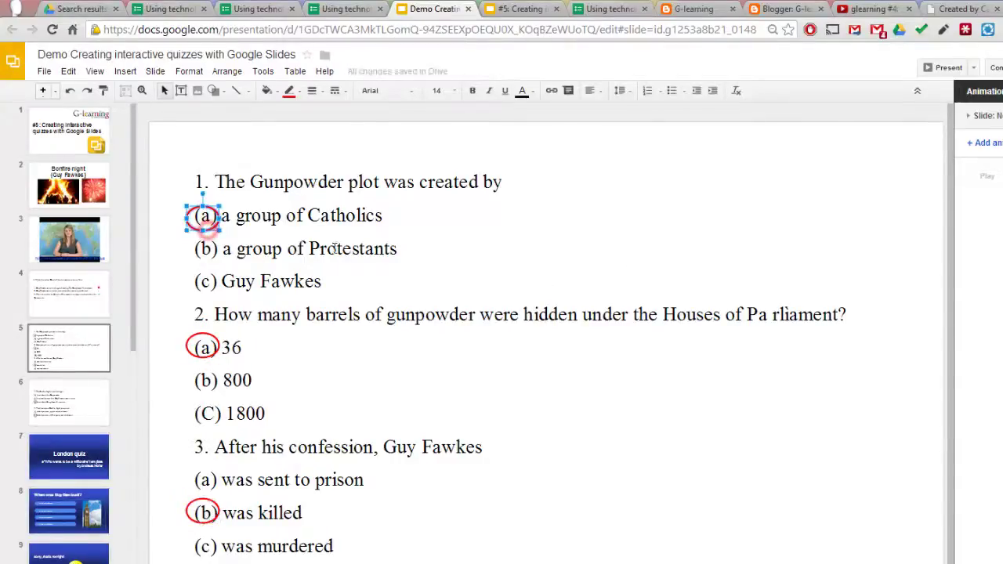
{"action": "left_click", "coordinate": [983, 142]}
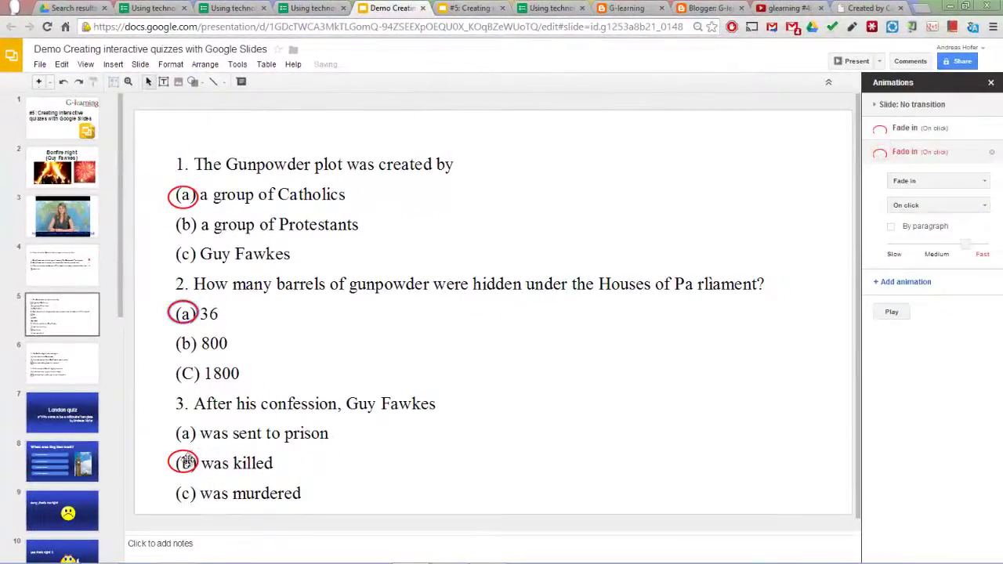
{"action": "left_click", "coordinate": [191, 456]}
{"action": "left_click", "coordinate": [902, 174]}
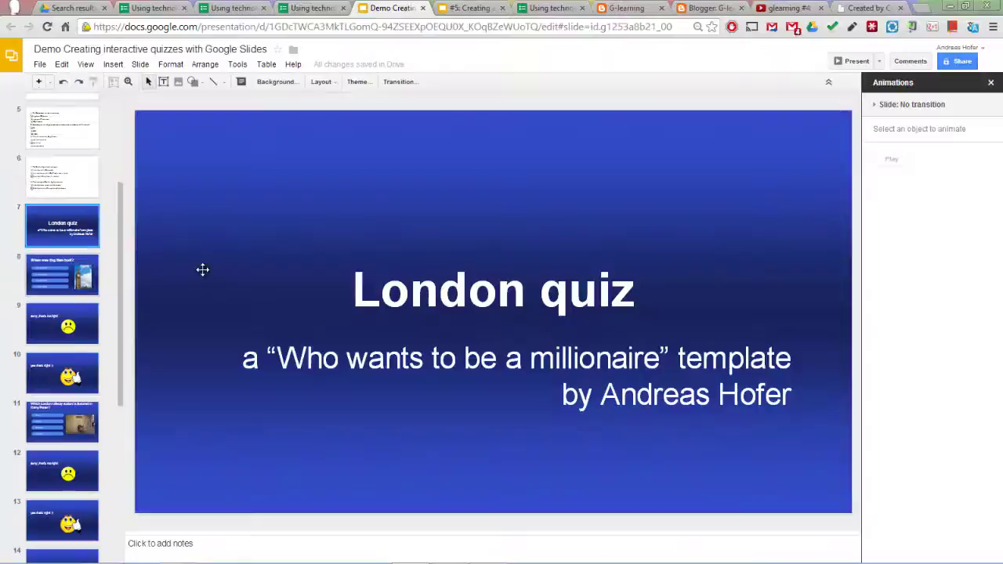
- Inspect the Big Ben question slide and the link on its 'In the 18th century' answer
{"action": "left_click", "coordinate": [64, 276]}
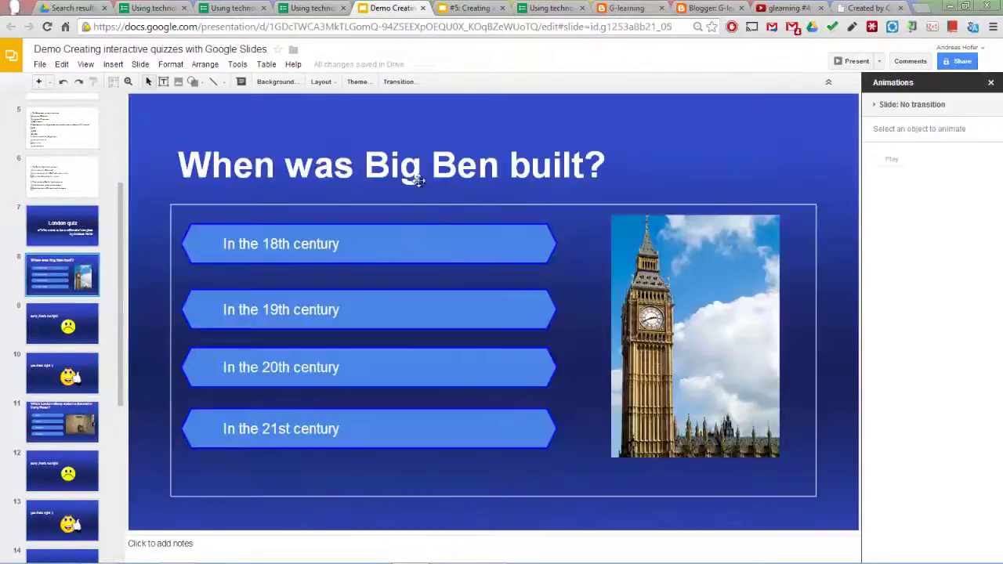
{"action": "left_click", "coordinate": [353, 232]}
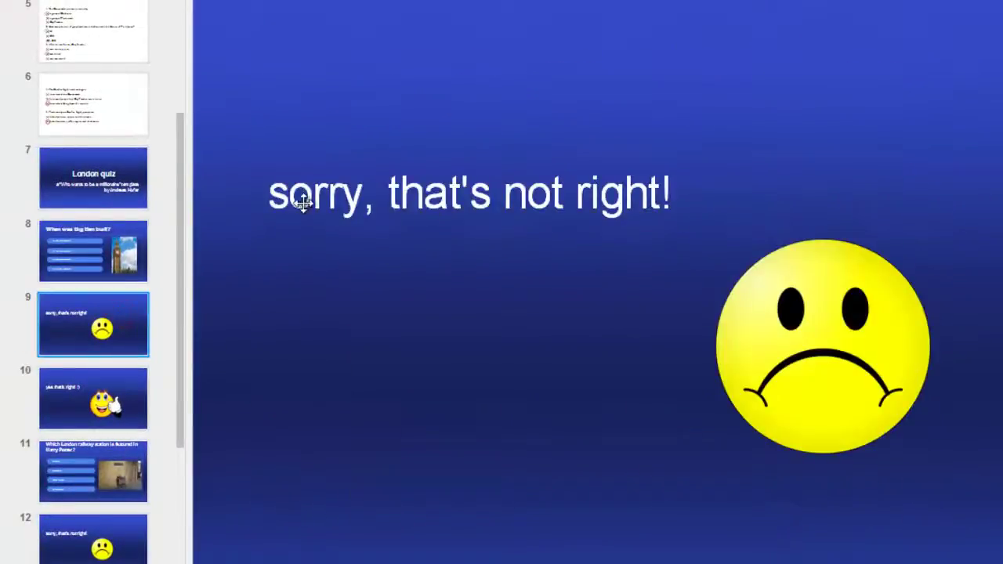
{"action": "left_click", "coordinate": [101, 401]}
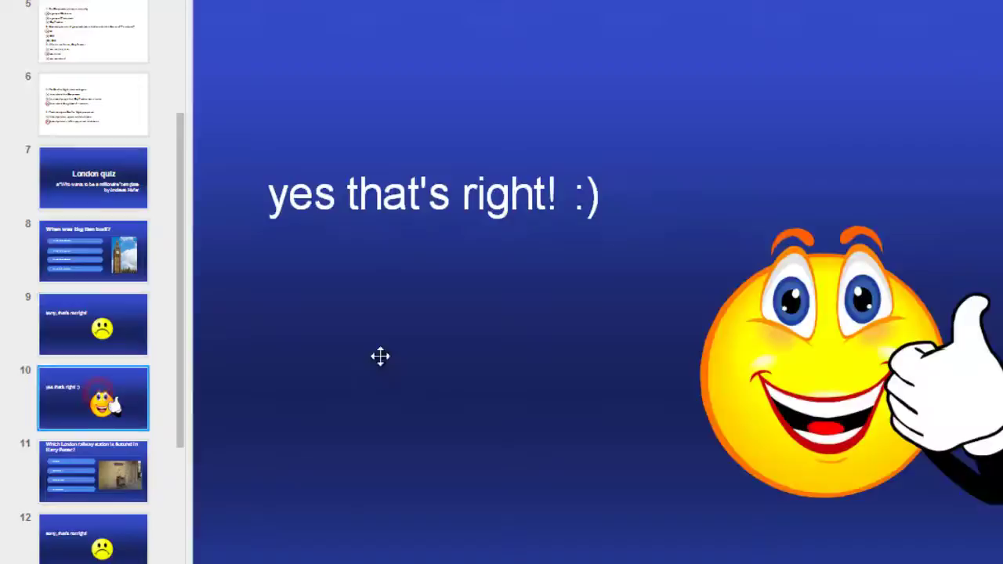
{"action": "left_click", "coordinate": [112, 254]}
{"action": "left_click", "coordinate": [420, 231]}
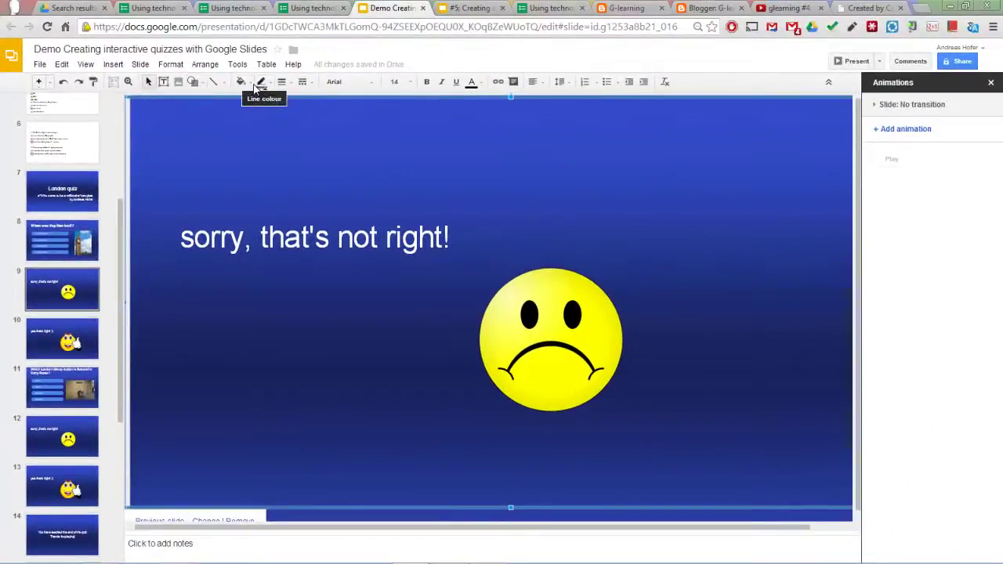
- Briefly fill the covering link shape orange, then set its fill to transparent
{"action": "left_click", "coordinate": [242, 81]}
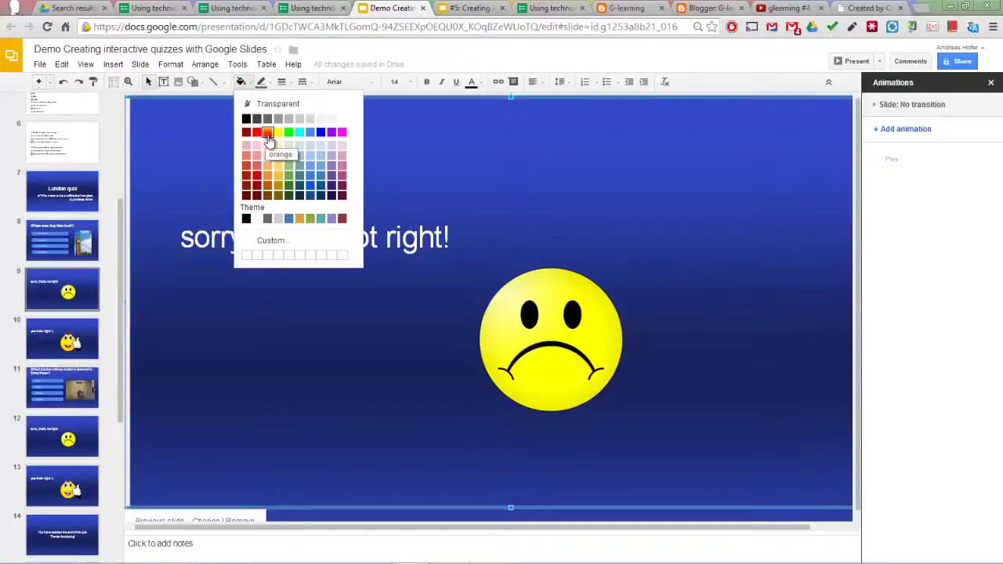
{"action": "left_click", "coordinate": [267, 132]}
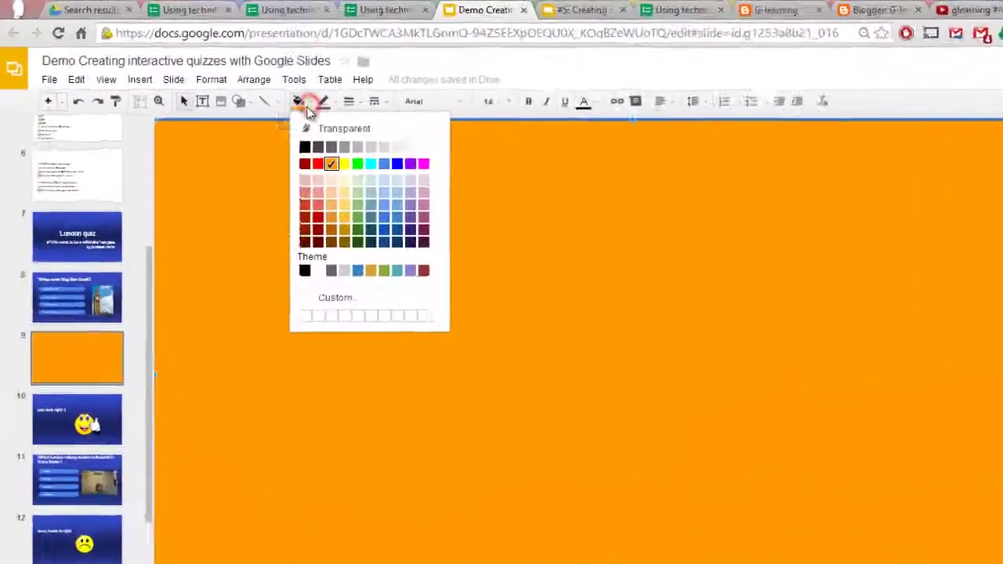
{"action": "left_click", "coordinate": [269, 105]}
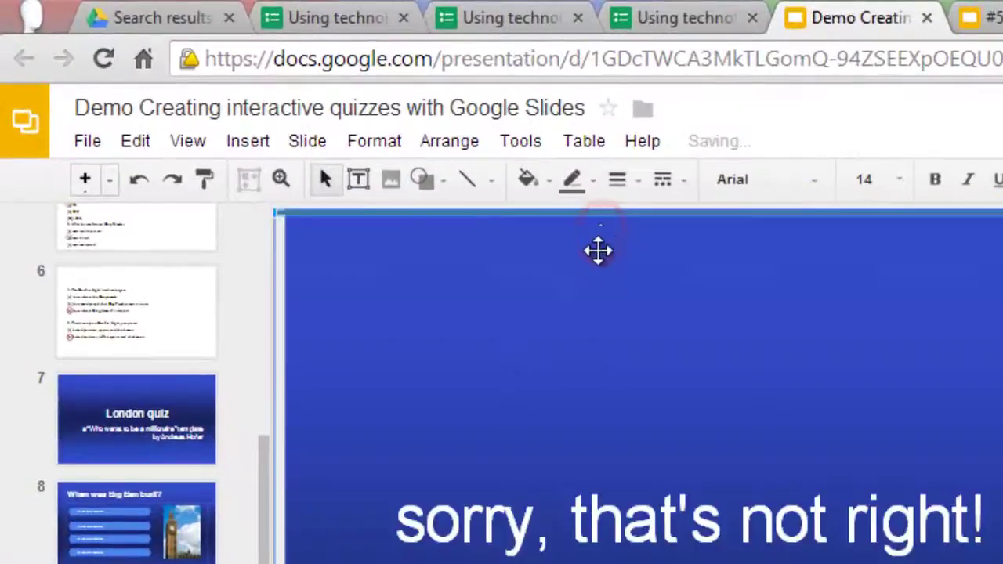
- Test from the Big Ben slide in a slideshow: pick 'In the 18th century', then return
{"action": "left_click", "coordinate": [137, 533]}
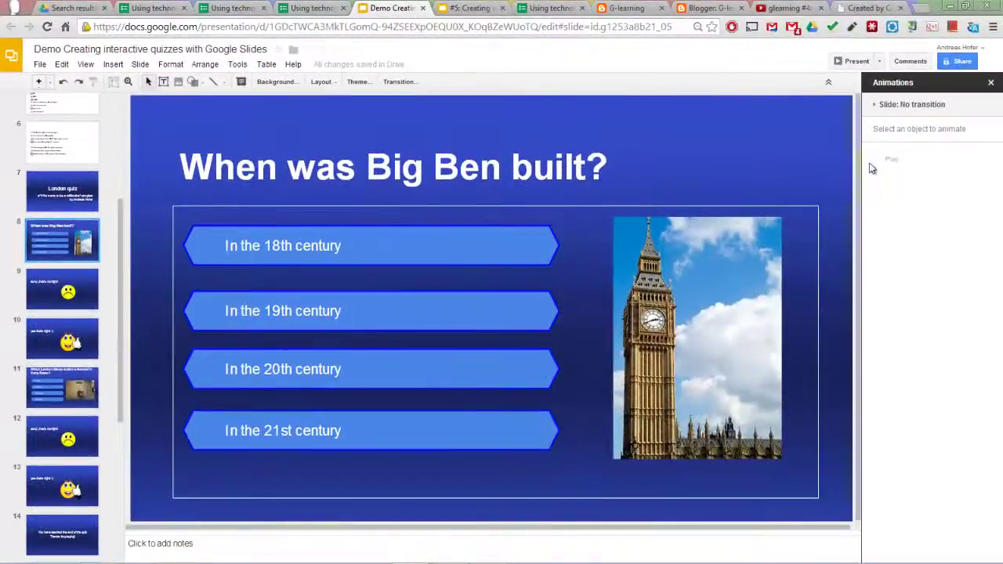
{"action": "key", "text": "ctrl+F5"}
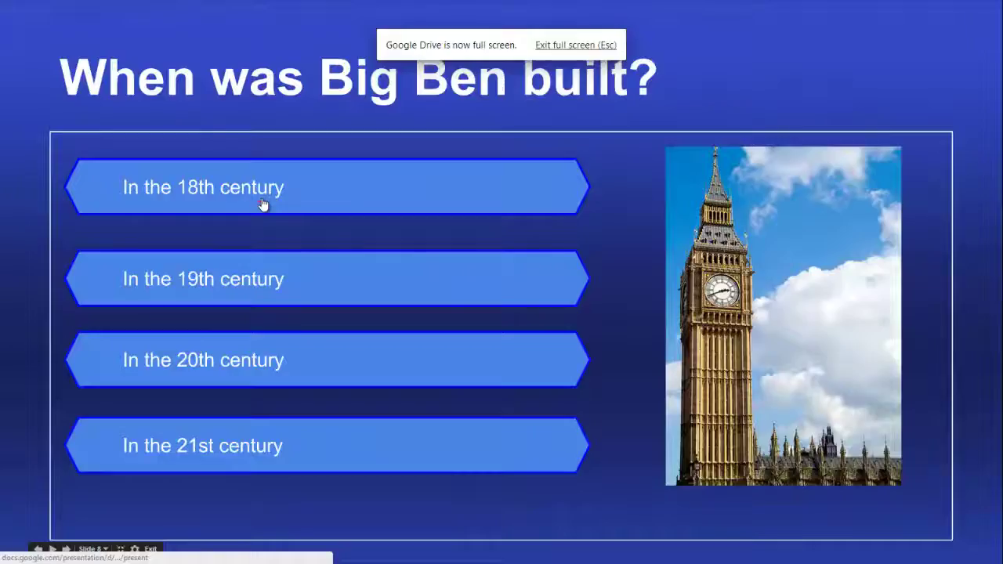
{"action": "left_click", "coordinate": [263, 203]}
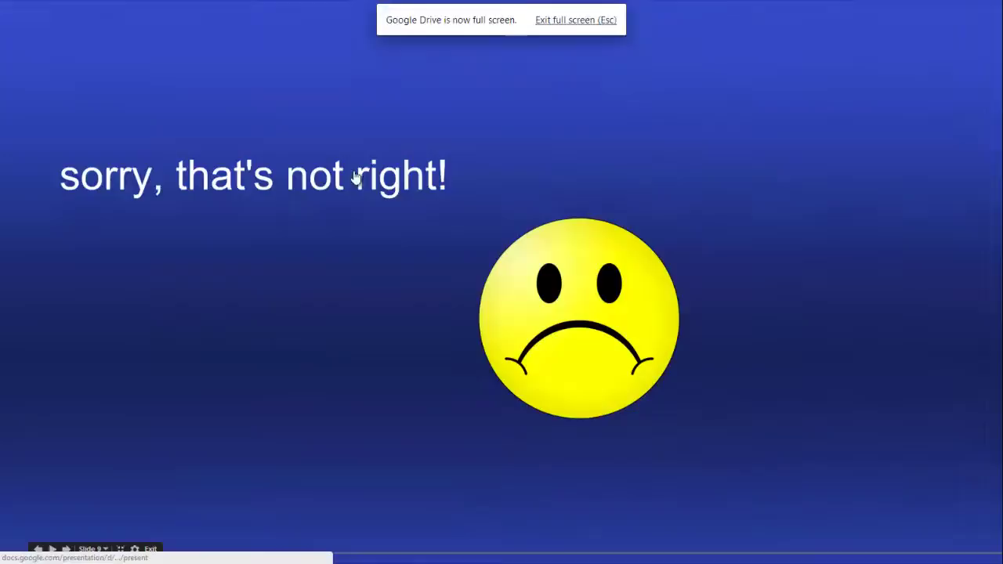
{"action": "left_click", "coordinate": [392, 244]}
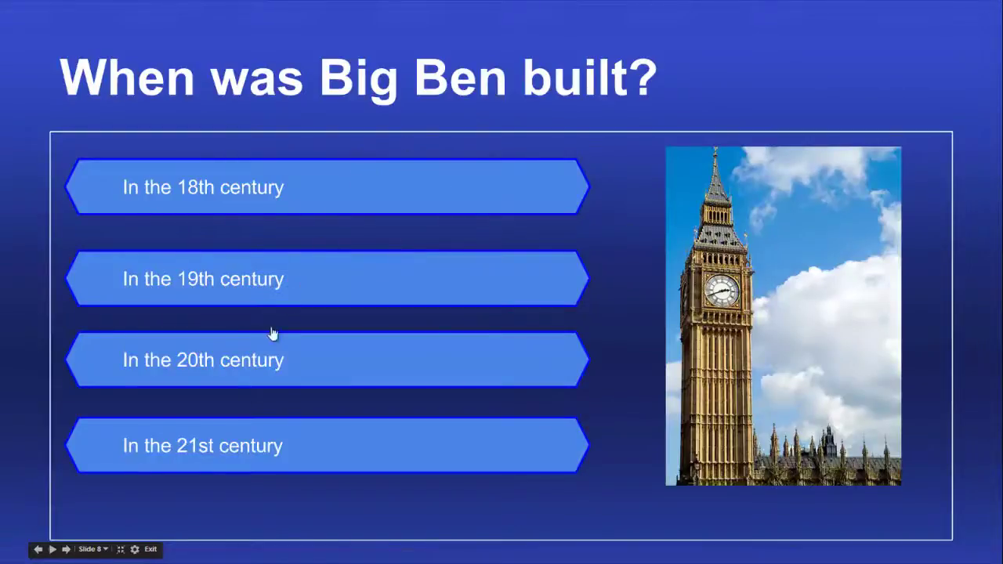
{"action": "left_click", "coordinate": [150, 549]}
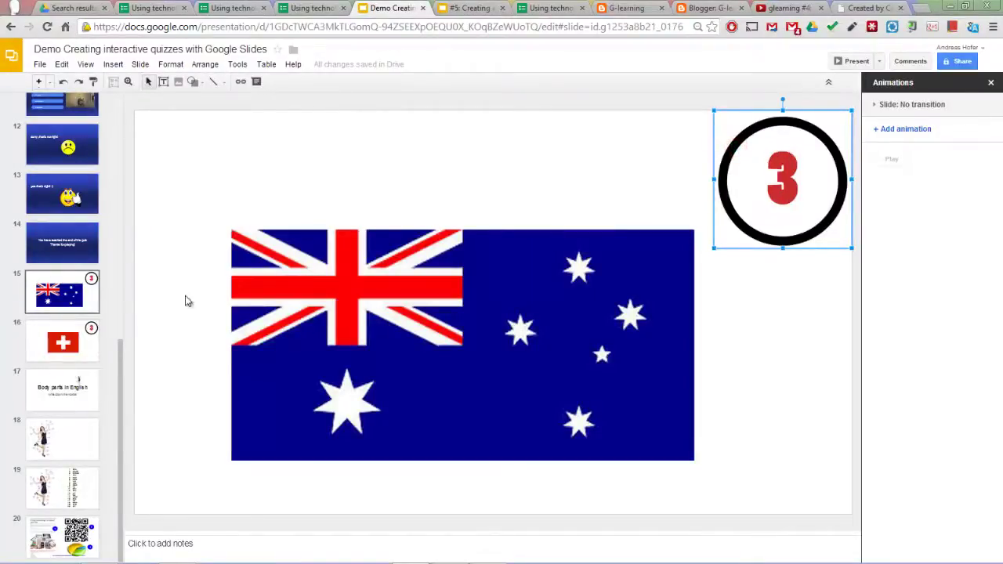
- Duplicate the Swiss flag slide and delete the Swiss flag from the copy
{"action": "left_click", "coordinate": [71, 350]}
{"action": "right_click", "coordinate": [76, 345]}
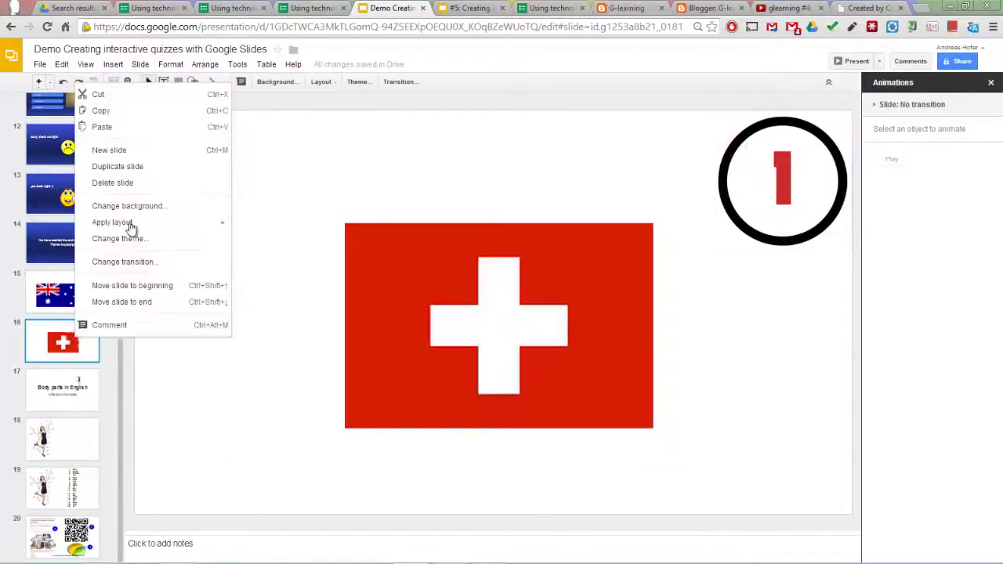
{"action": "left_click", "coordinate": [138, 166]}
{"action": "left_click", "coordinate": [488, 325]}
{"action": "key", "text": "Delete"}
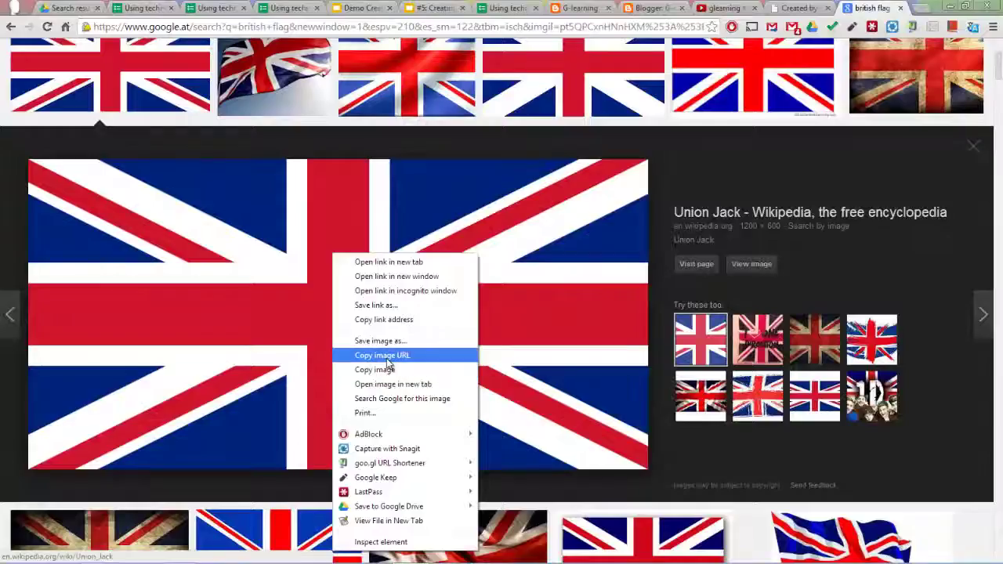
- Copy the Union Jack image and paste it onto slide 17
{"action": "left_click", "coordinate": [391, 369]}
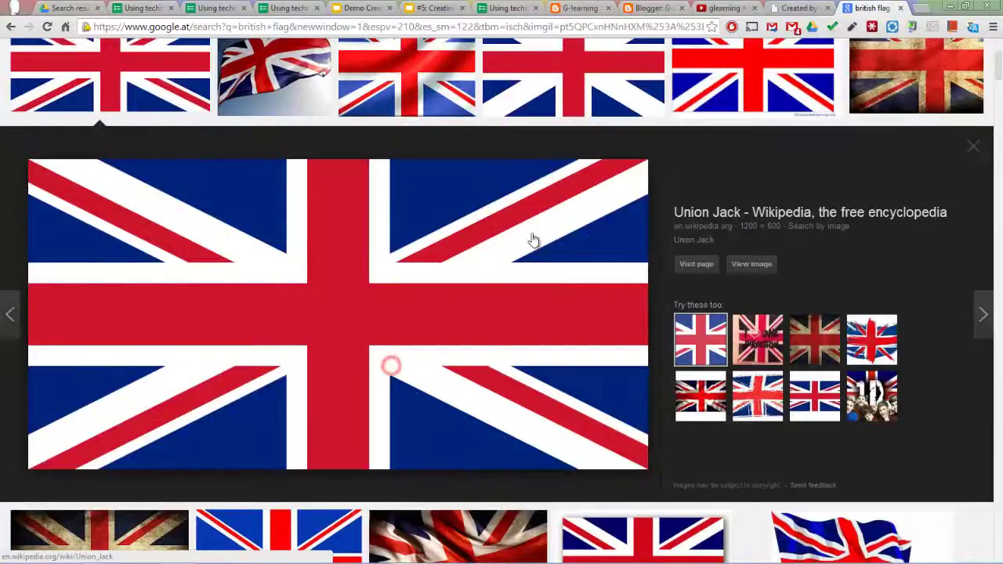
{"action": "left_click", "coordinate": [362, 8]}
{"action": "right_click", "coordinate": [276, 233]}
{"action": "left_click", "coordinate": [296, 273]}
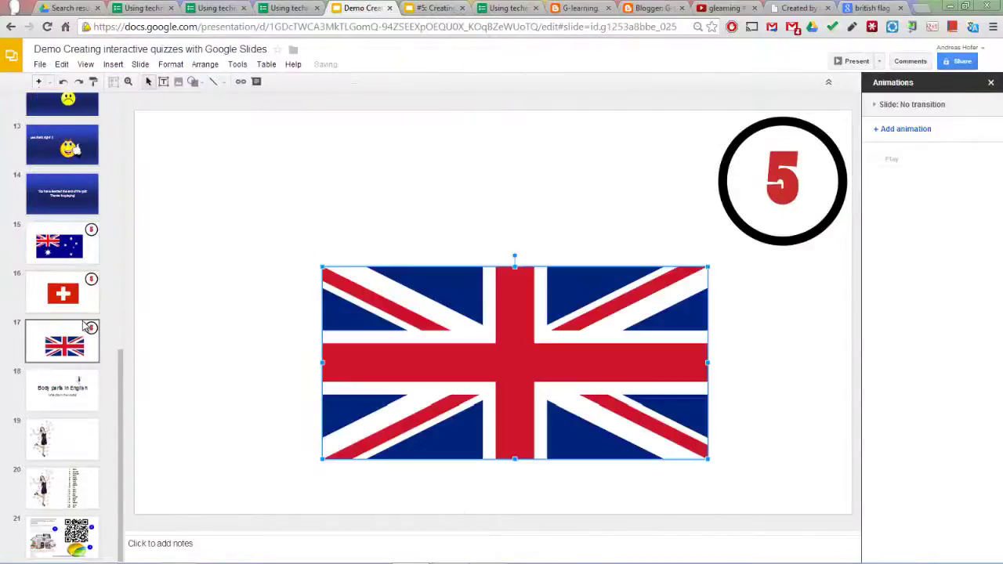
- Give slide 20's numbered body-parts list a by-paragraph fade-in on click, and preview it
{"action": "left_click", "coordinate": [82, 389]}
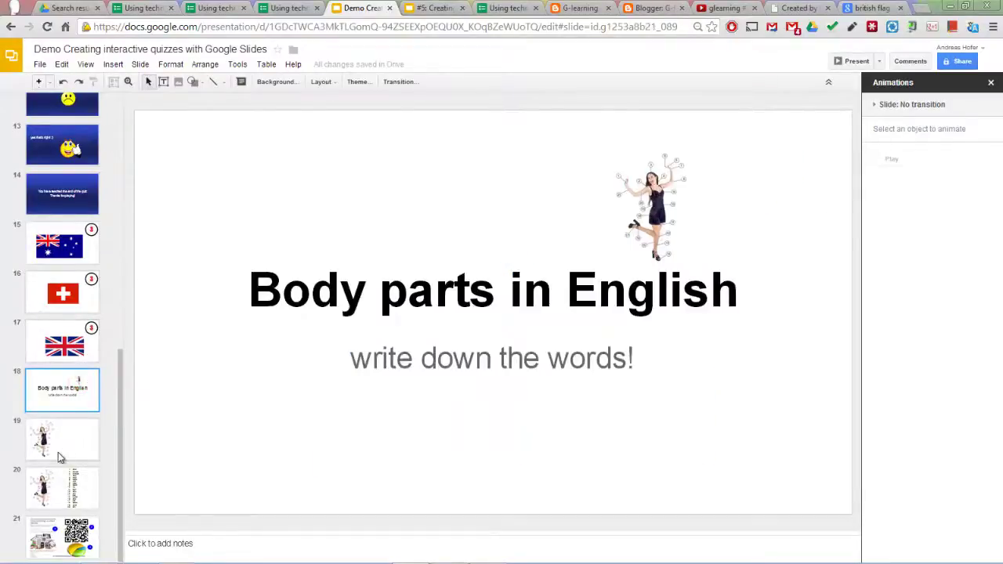
{"action": "left_click", "coordinate": [62, 486]}
{"action": "left_click", "coordinate": [246, 236]}
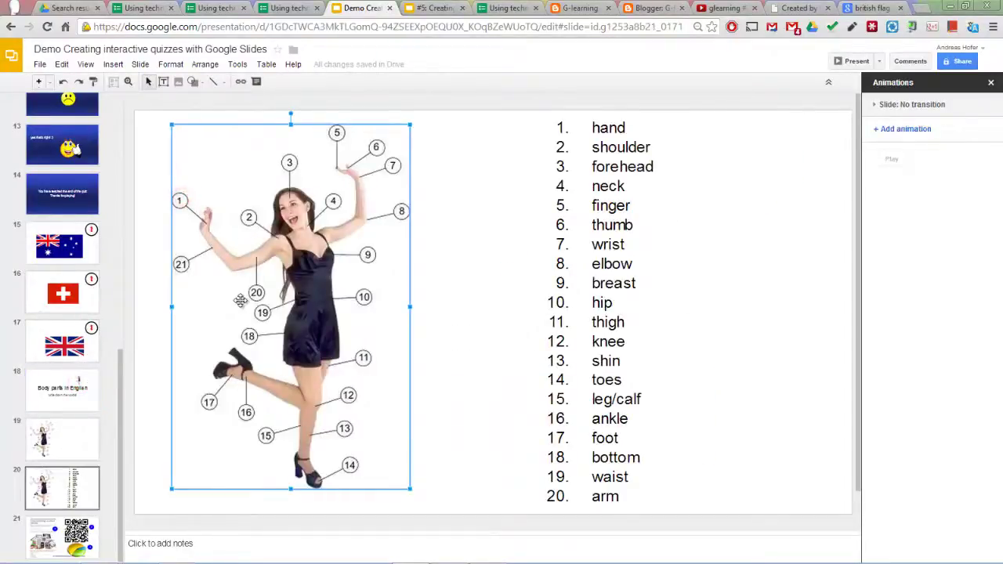
{"action": "left_click", "coordinate": [678, 240]}
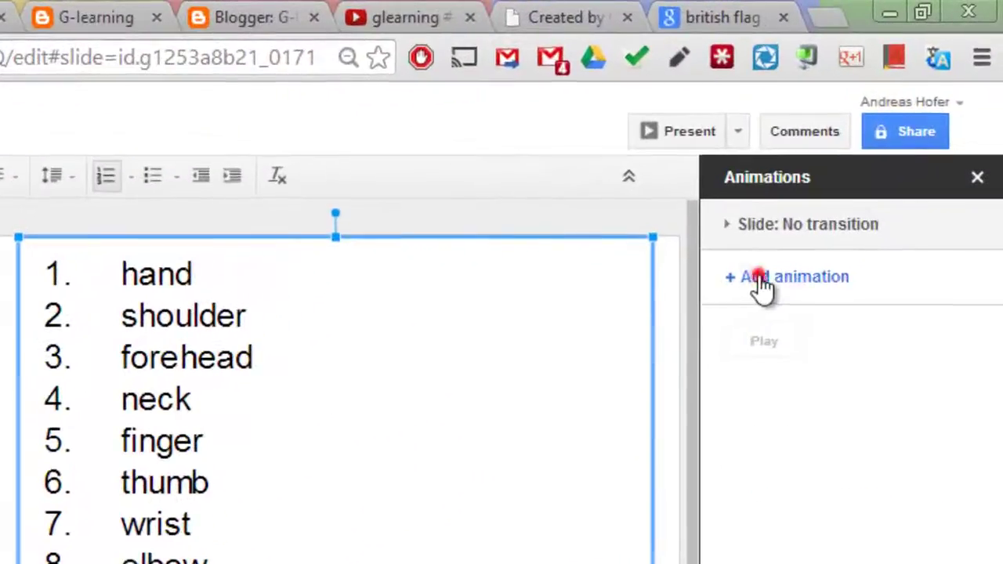
{"action": "left_click", "coordinate": [897, 129]}
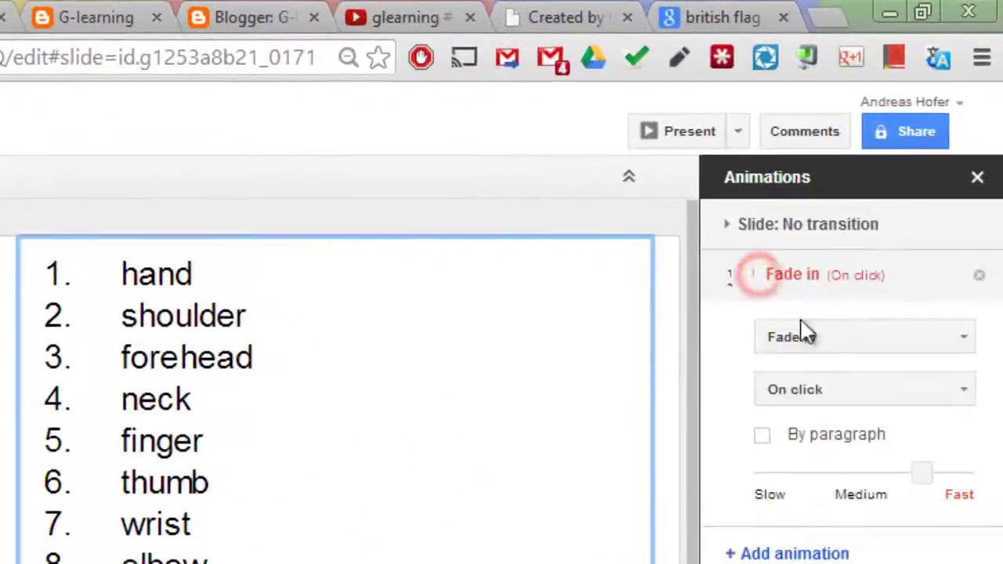
{"action": "left_click", "coordinate": [766, 439]}
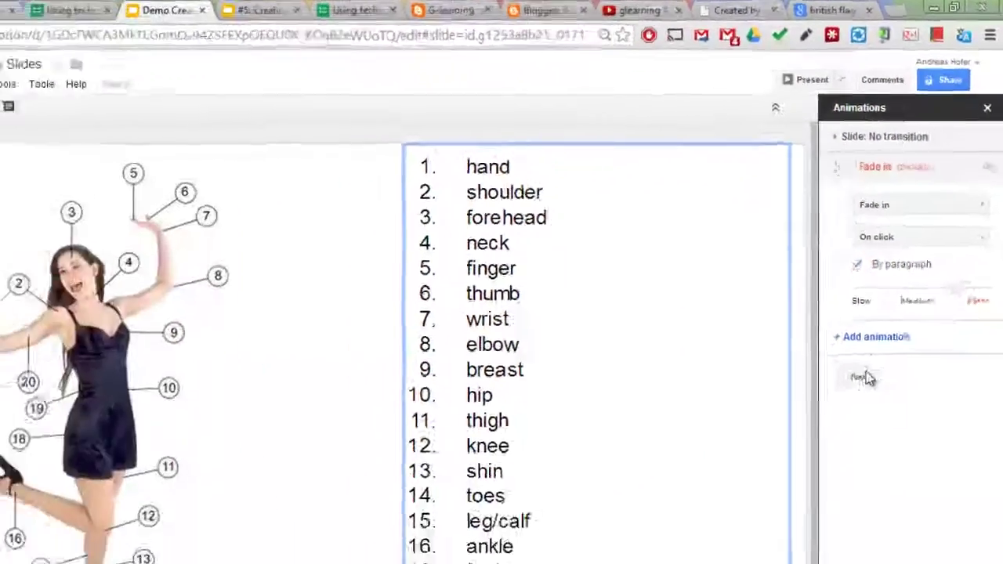
{"action": "left_click", "coordinate": [794, 540]}
{"action": "left_click", "coordinate": [711, 253]}
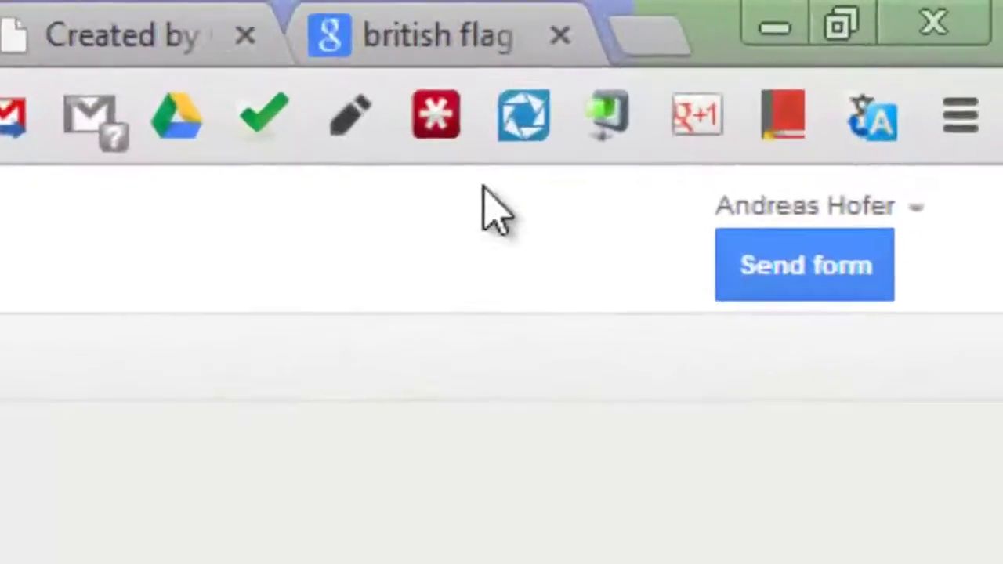
- Take a screen capture of the survey form area
{"action": "left_click", "coordinate": [893, 31]}
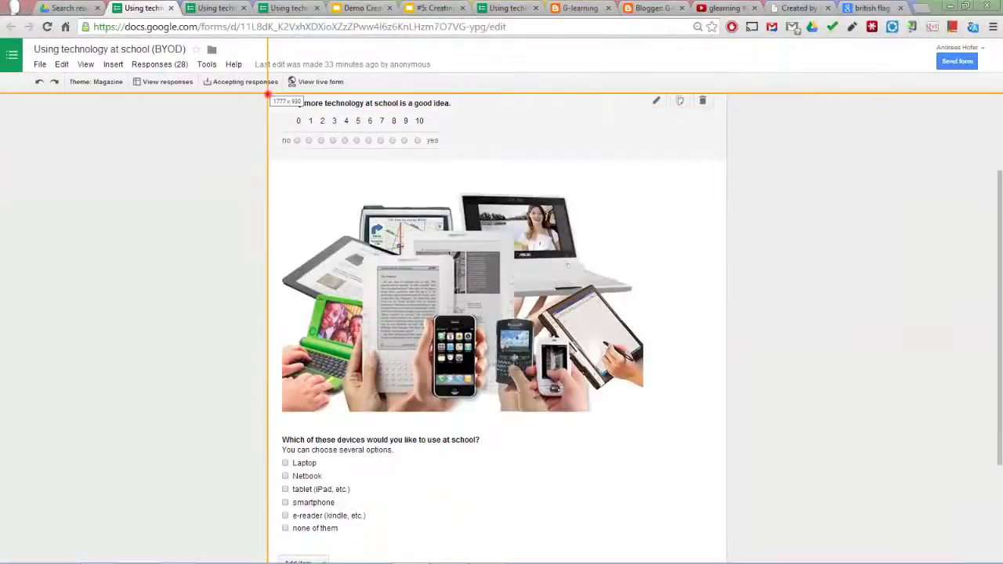
{"action": "left_click_drag", "start_coordinate": [268, 94], "coordinate": [657, 543]}
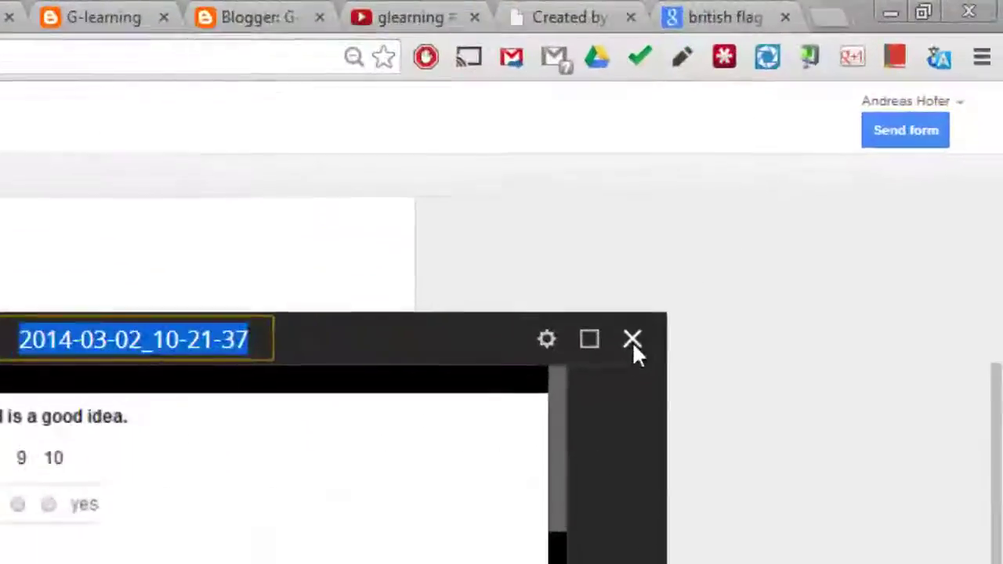
{"action": "left_click", "coordinate": [828, 159]}
- Create a short link for the form and save its QR code image to Google Drive
{"action": "left_click", "coordinate": [911, 27]}
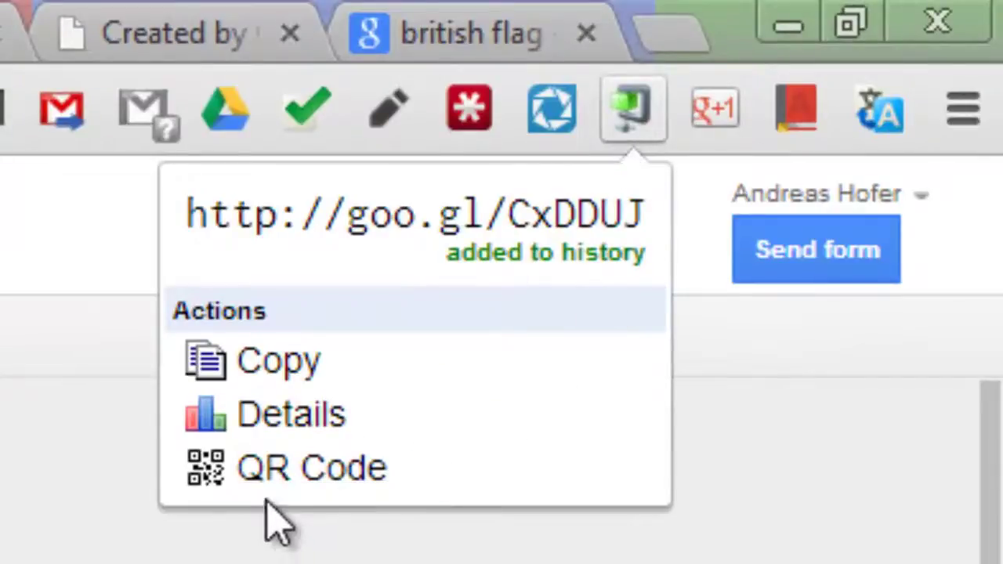
{"action": "left_click", "coordinate": [267, 470]}
{"action": "right_click", "coordinate": [560, 406]}
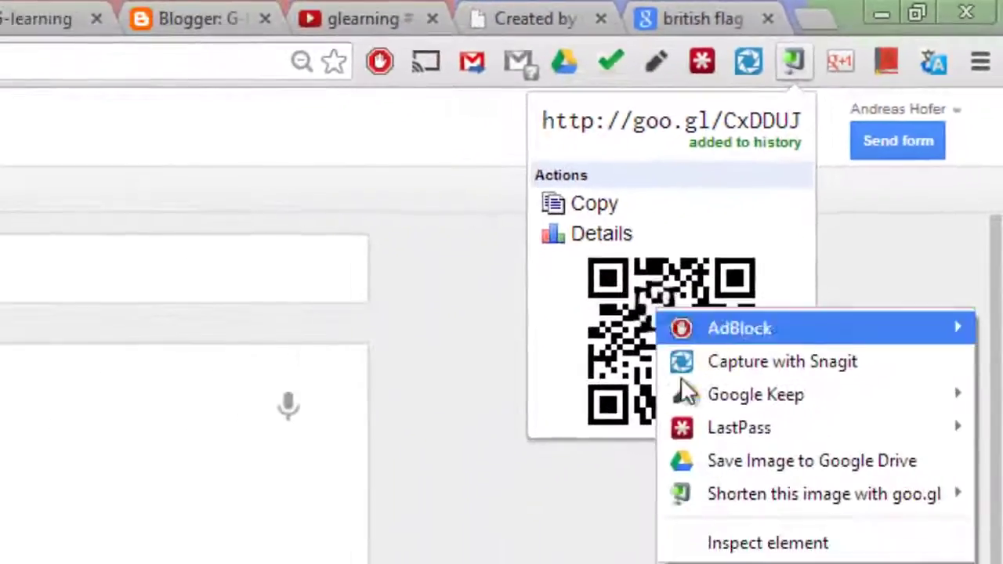
{"action": "left_click", "coordinate": [769, 459]}
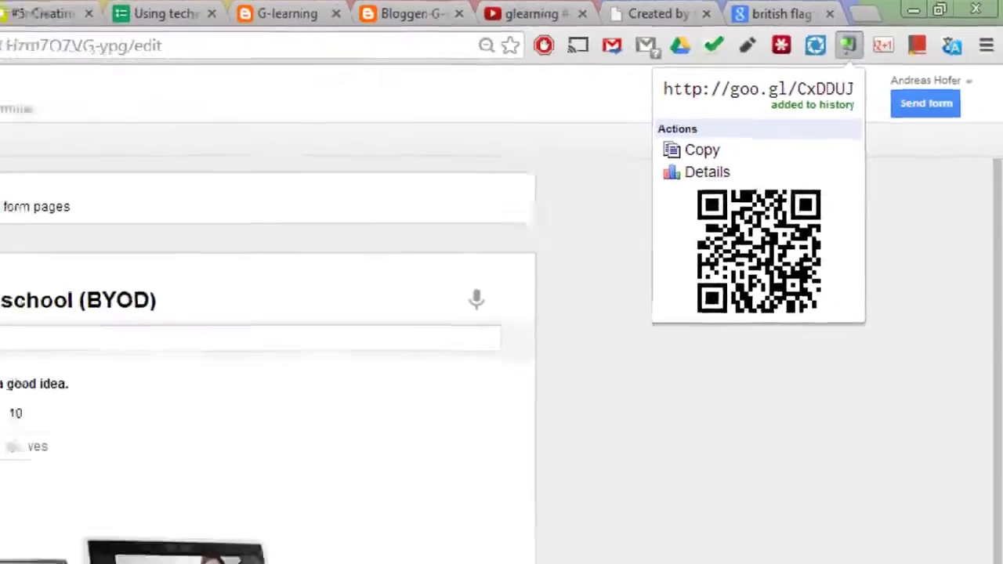
- Open the survey's summary of responses and bring up copy options for its web address
{"action": "left_click", "coordinate": [159, 64]}
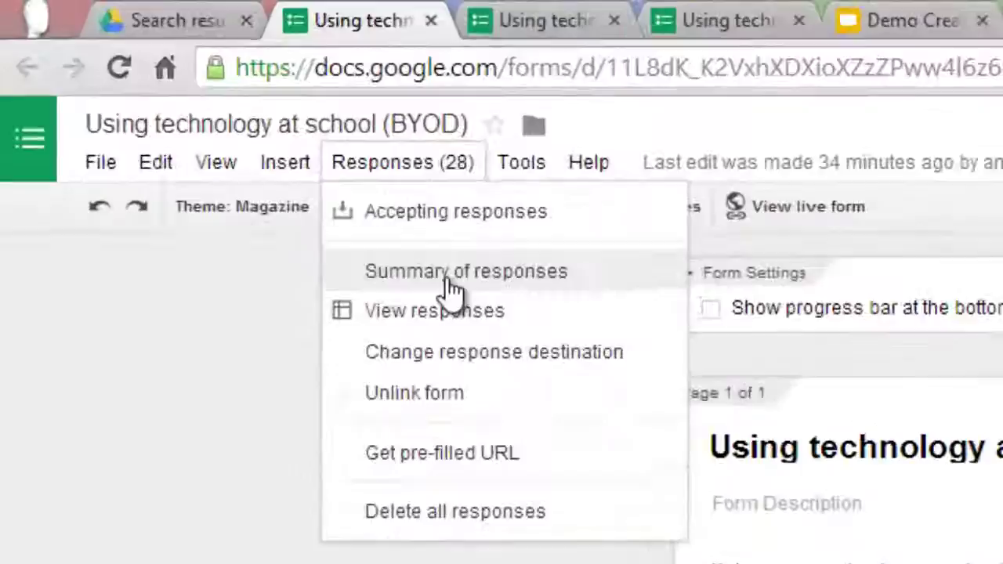
{"action": "left_click", "coordinate": [174, 108]}
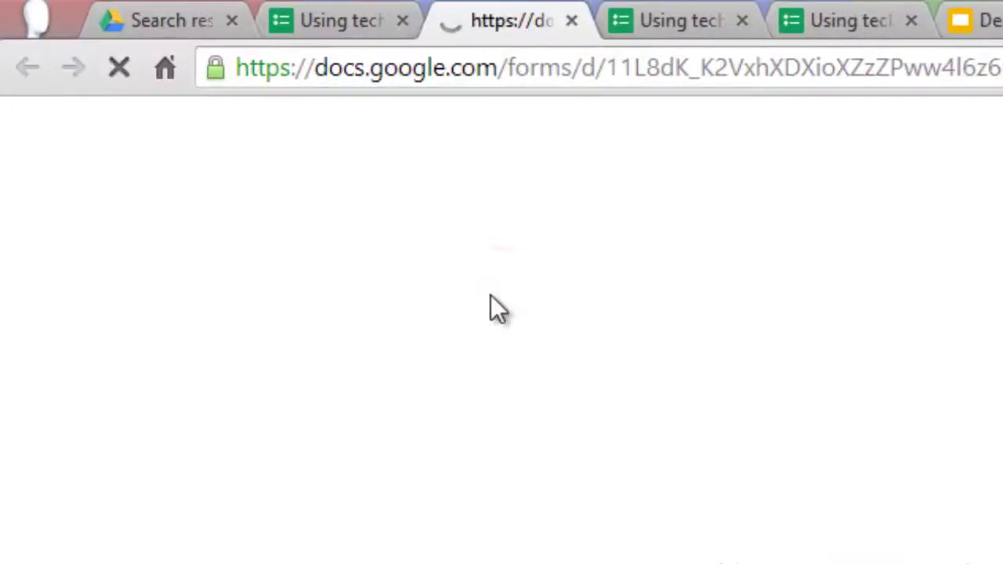
{"action": "left_click", "coordinate": [502, 67]}
{"action": "right_click", "coordinate": [504, 67]}
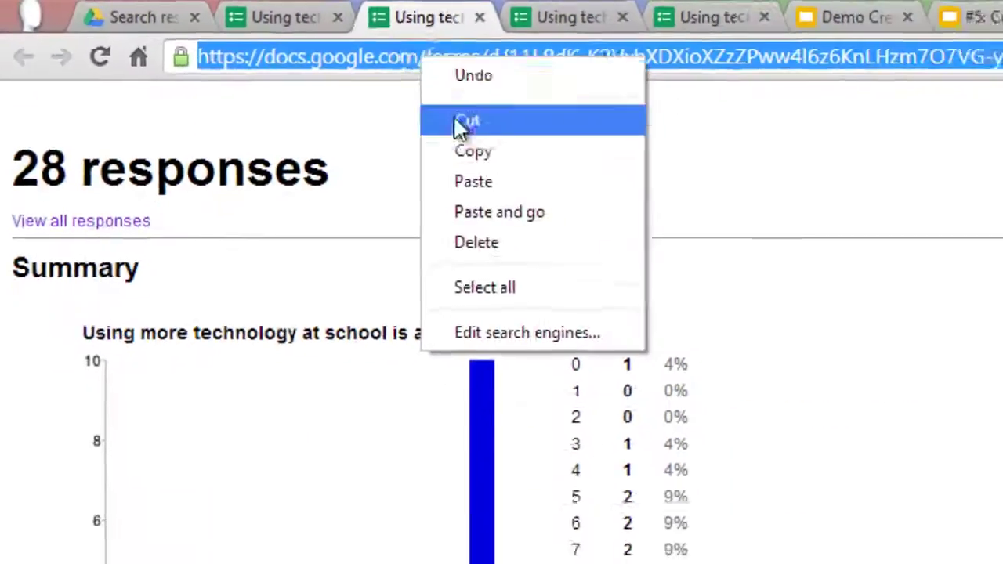
- Insert the form screenshot 2014-03-02_10-21-37.png and move it to the slide's left side
{"action": "left_click", "coordinate": [248, 72]}
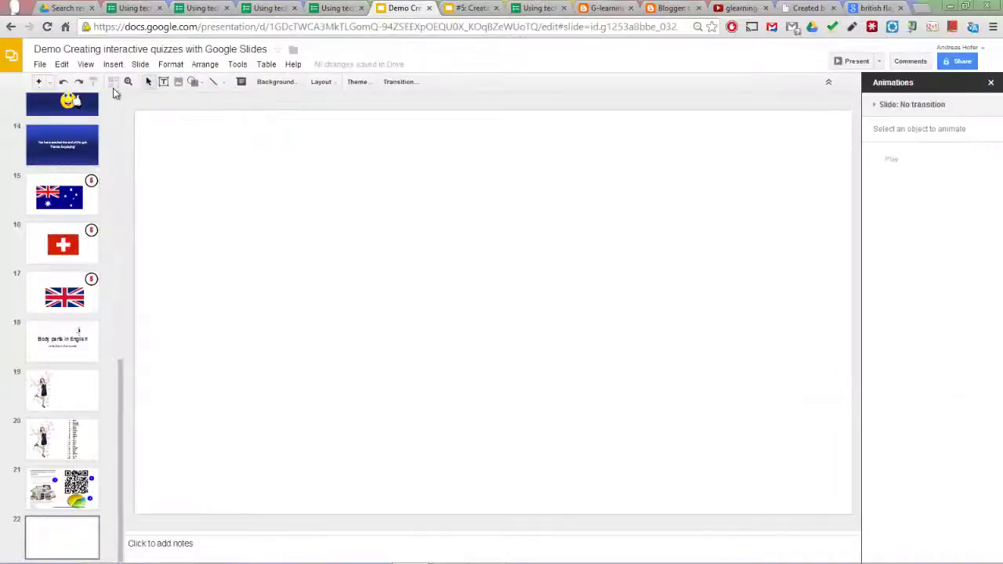
{"action": "left_click", "coordinate": [113, 63]}
{"action": "left_click", "coordinate": [111, 121]}
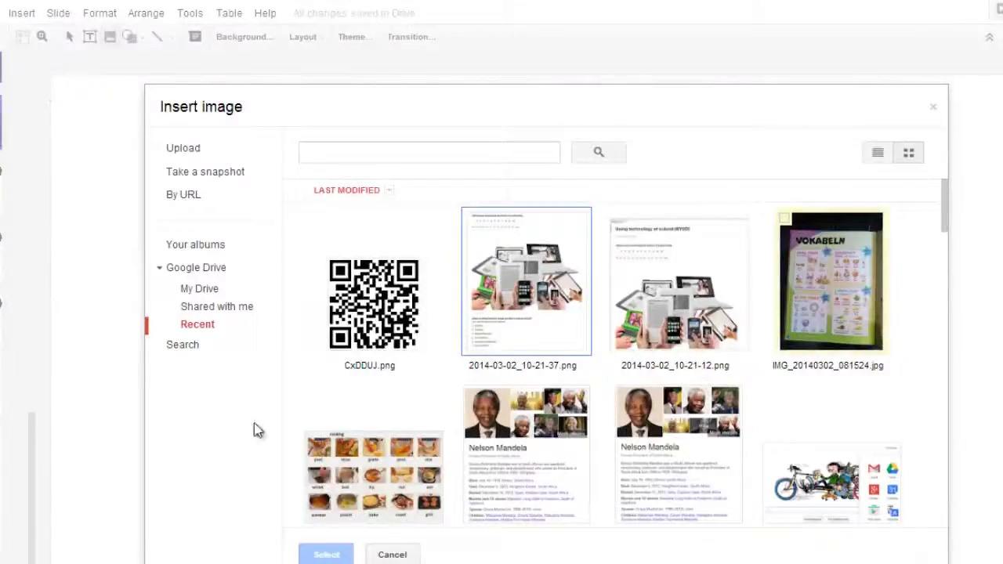
{"action": "double_click", "coordinate": [526, 278]}
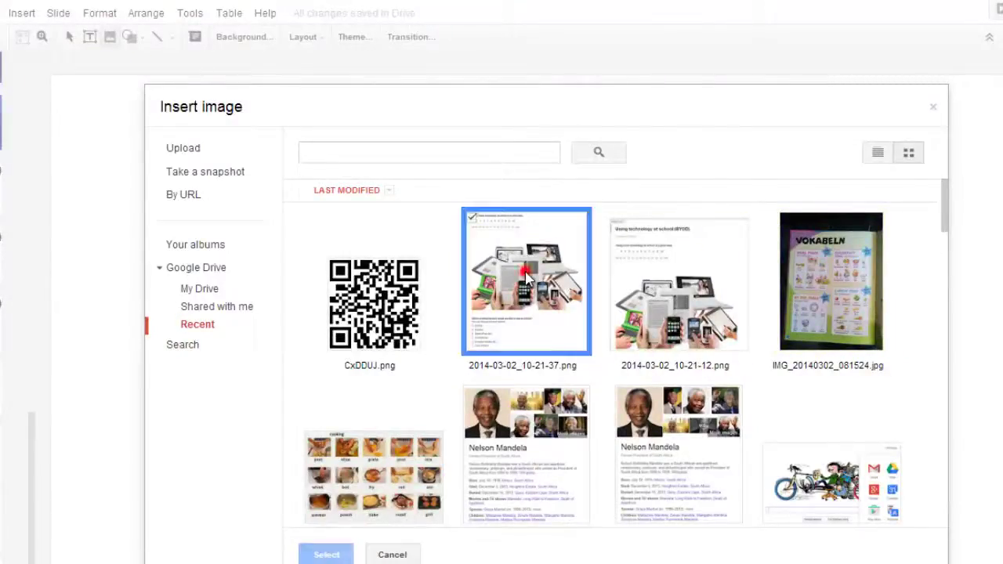
{"action": "left_click_drag", "start_coordinate": [570, 284], "coordinate": [92, 311]}
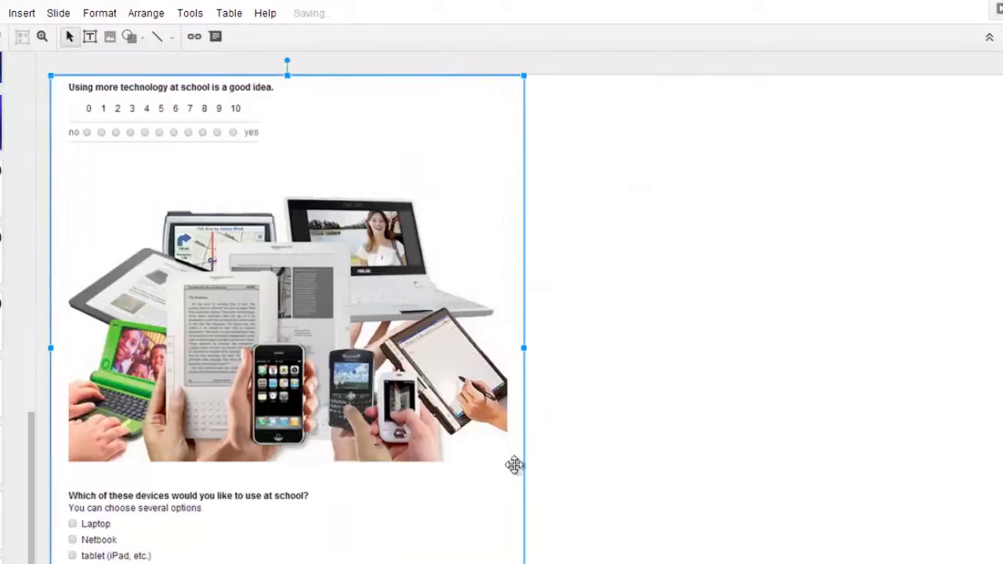
- Insert the QR code image, place it at the upper right, and enlarge it
{"action": "left_click", "coordinate": [19, 13]}
{"action": "left_click", "coordinate": [45, 81]}
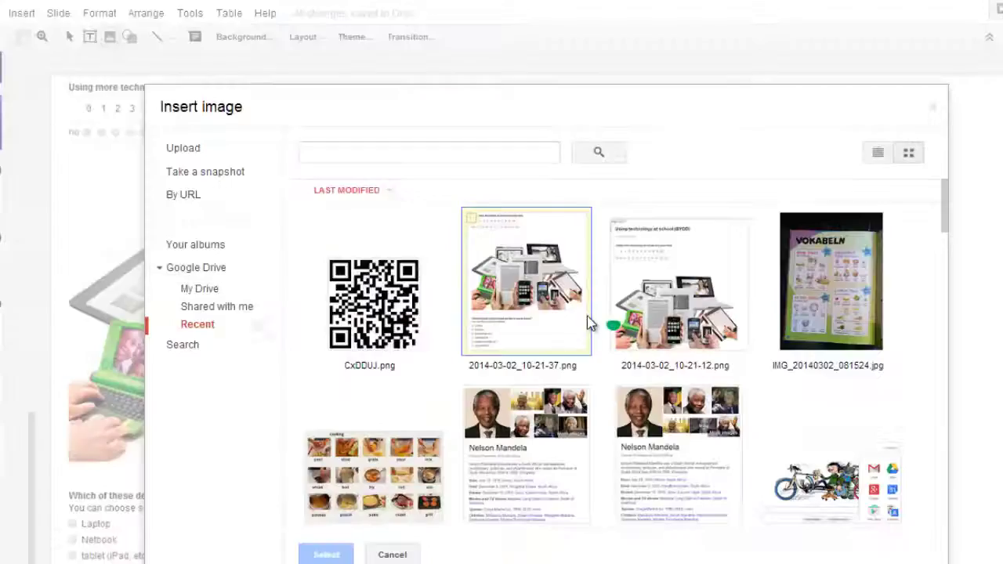
{"action": "double_click", "coordinate": [368, 299]}
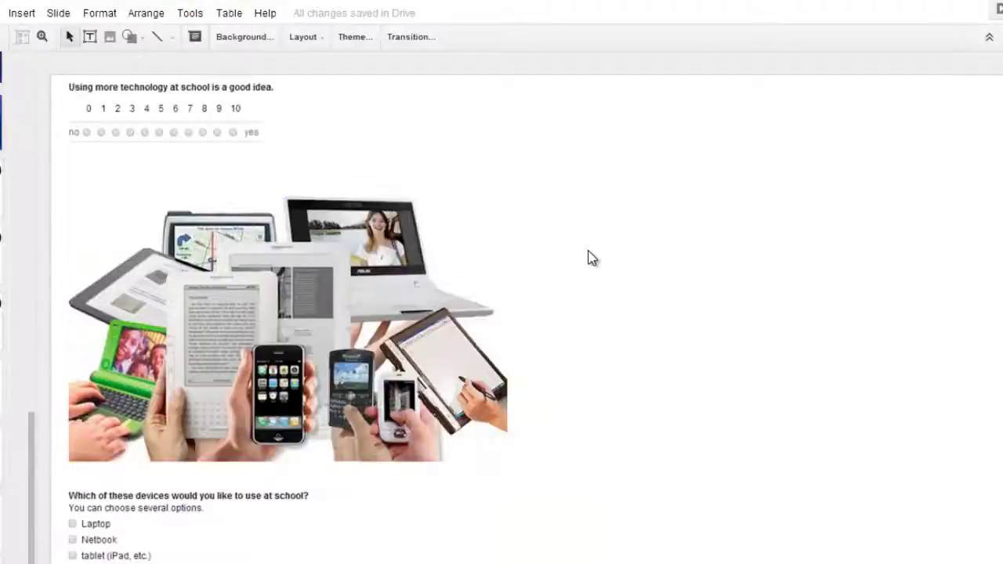
{"action": "left_click_drag", "start_coordinate": [541, 334], "coordinate": [712, 162]}
{"action": "left_click_drag", "start_coordinate": [788, 247], "coordinate": [886, 317]}
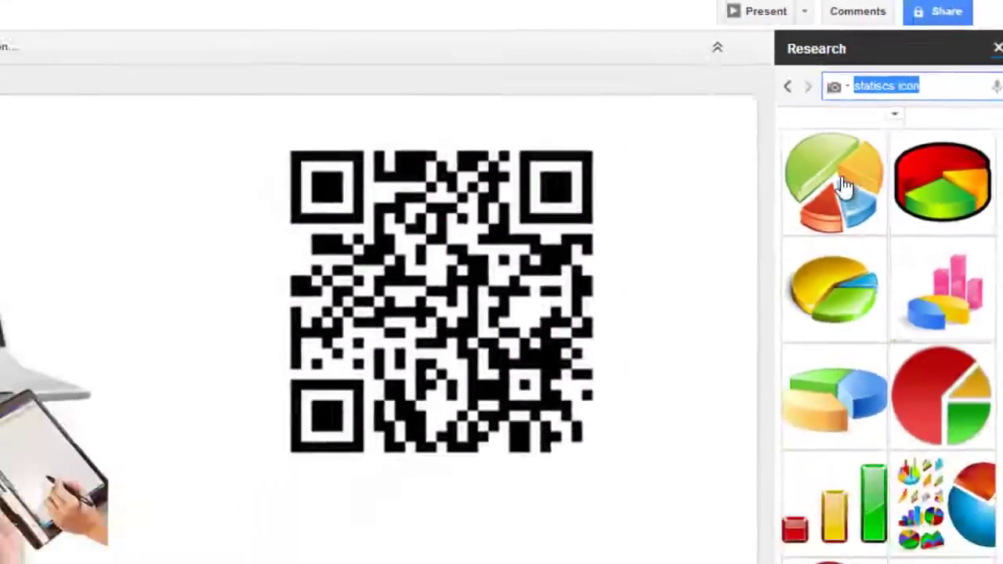
- Place the green pie chart under the QR code, link it to the response summary, and test the link
{"action": "left_click_drag", "start_coordinate": [772, 266], "coordinate": [666, 502]}
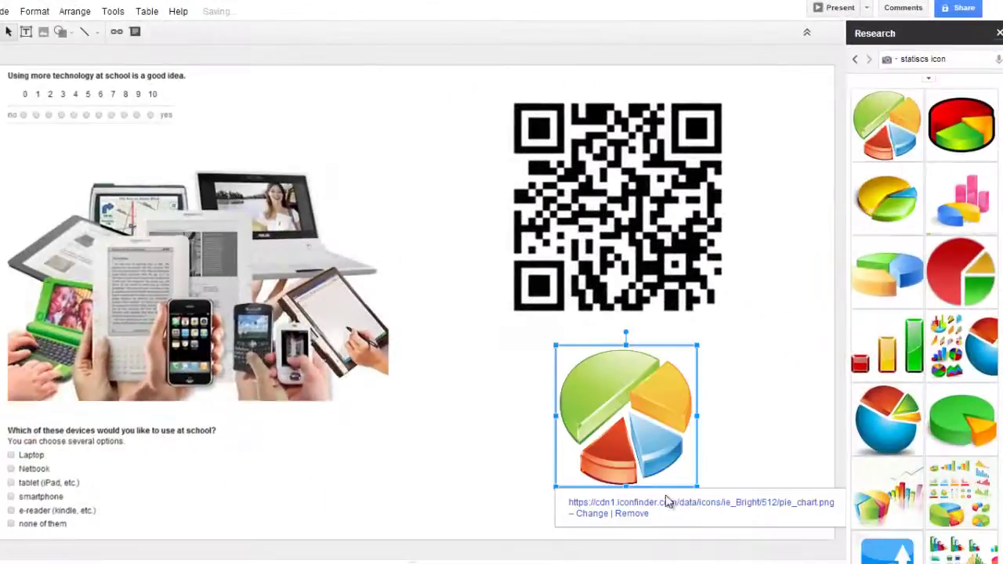
{"action": "left_click", "coordinate": [632, 514]}
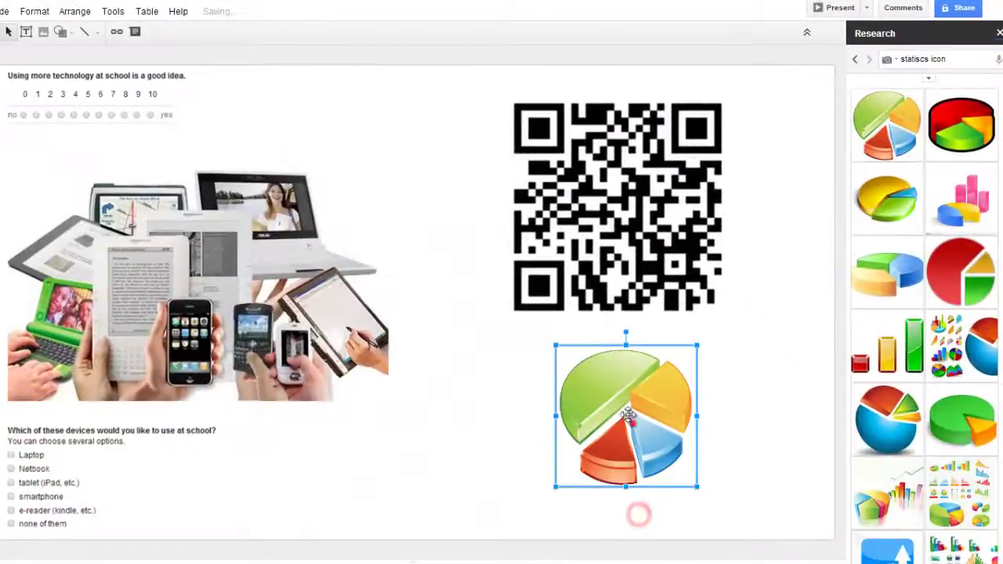
{"action": "left_click", "coordinate": [117, 31]}
{"action": "right_click", "coordinate": [612, 505]}
{"action": "left_click", "coordinate": [668, 289]}
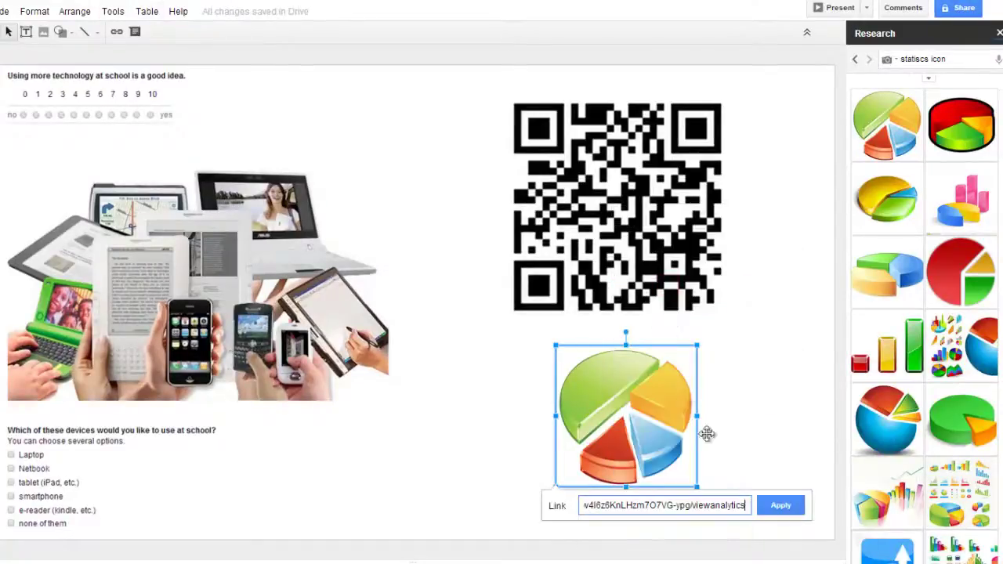
{"action": "left_click", "coordinate": [780, 508]}
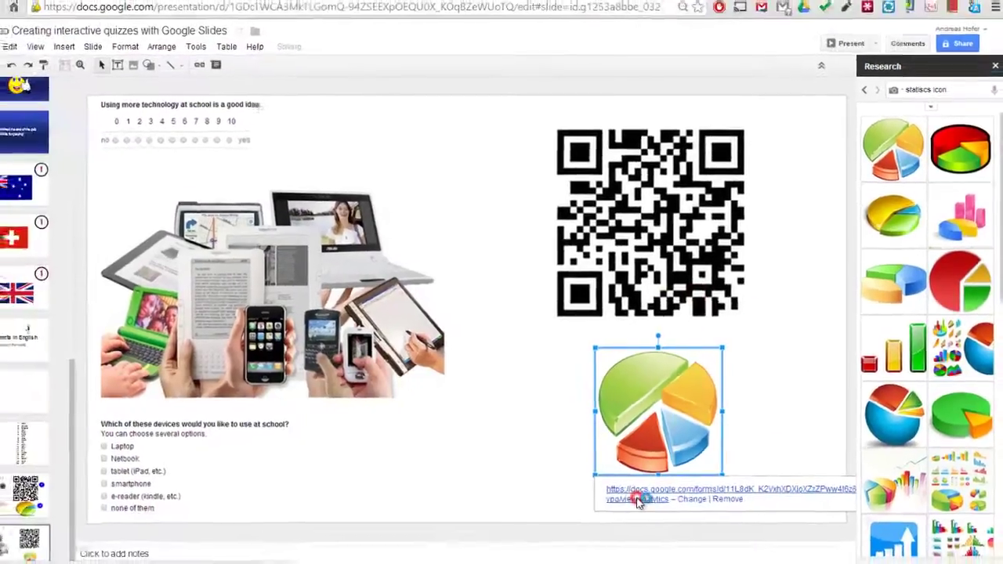
{"action": "left_click", "coordinate": [643, 499]}
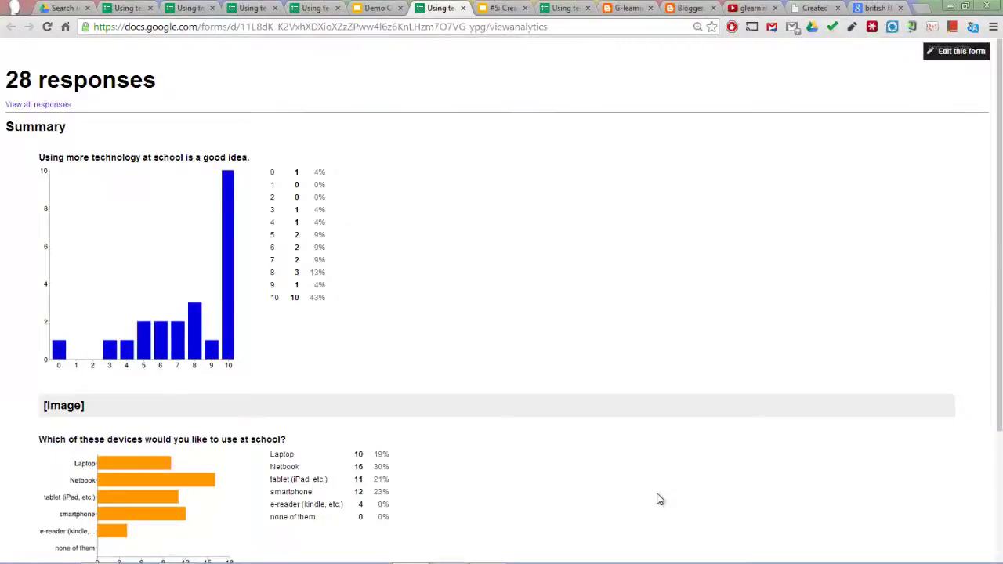
{"action": "key", "text": "ctrl+Tab"}
{"action": "key", "text": "ctrl+Tab"}
{"action": "key", "text": "ctrl+Tab"}
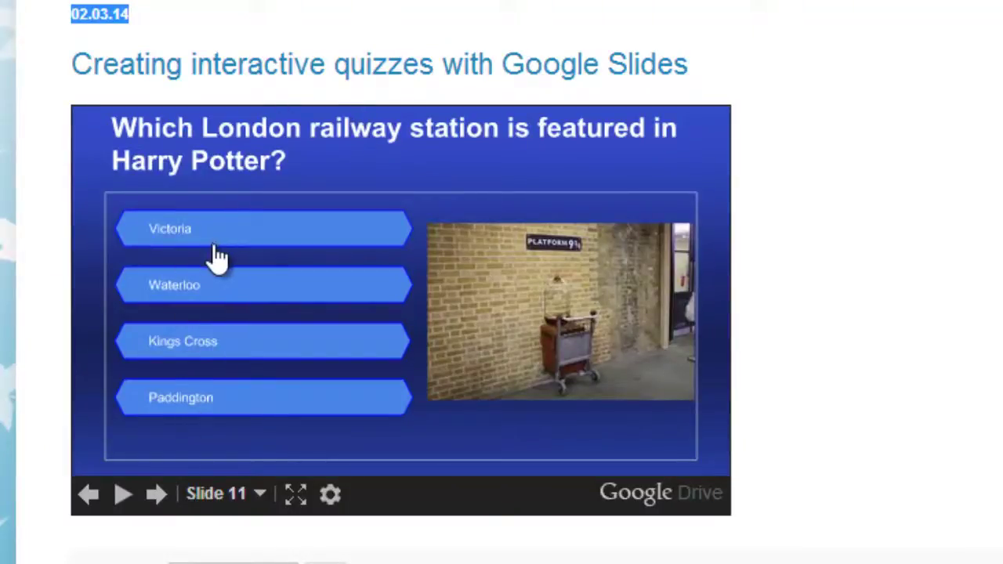
- Answer the embedded quiz with Kings Cross and advance to its final slide
{"action": "left_click", "coordinate": [186, 347]}
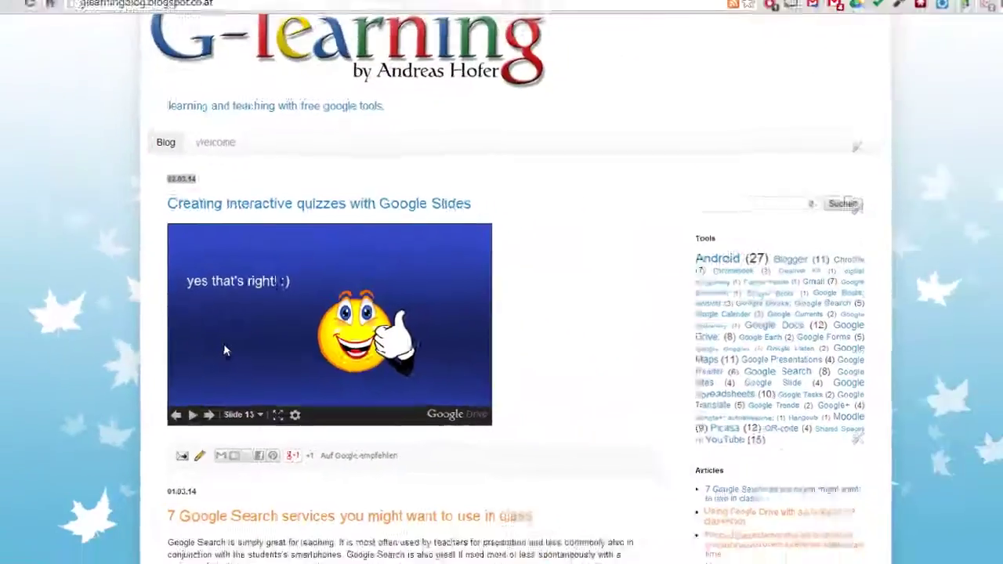
{"action": "left_click", "coordinate": [224, 351]}
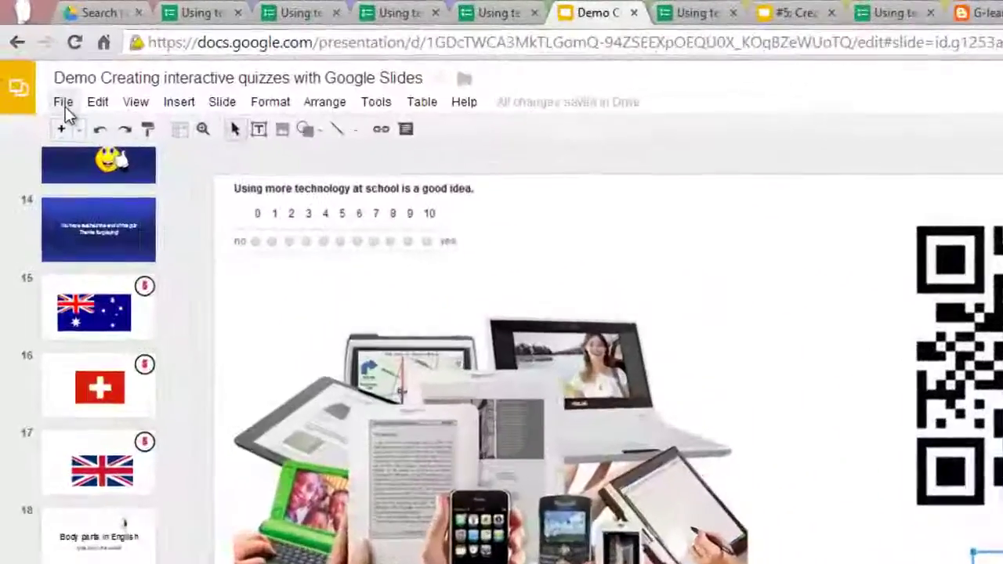
- Publish the quiz deck to the web, copy its embed code, and return to the G-learning blog
{"action": "left_click", "coordinate": [63, 102]}
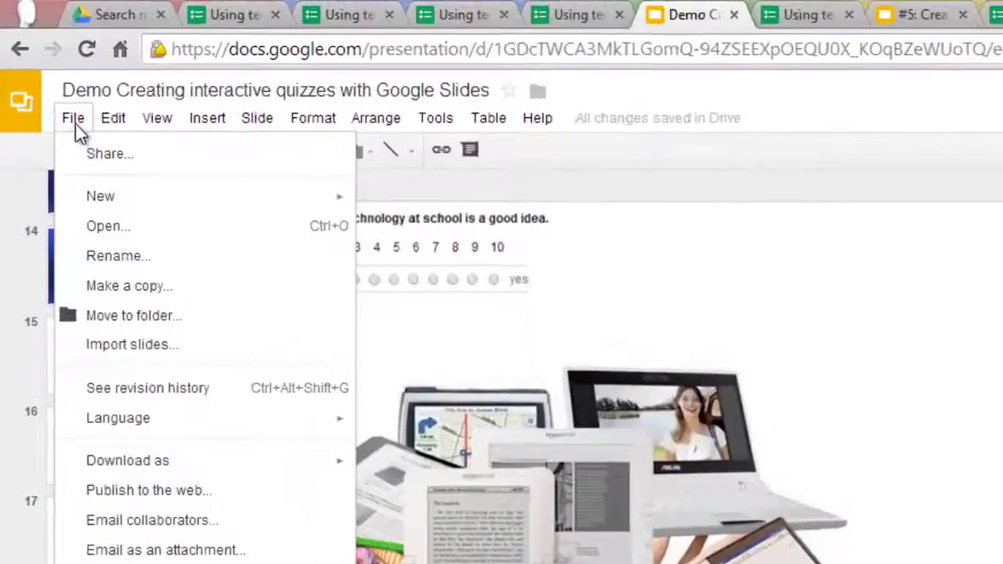
{"action": "left_click", "coordinate": [133, 493]}
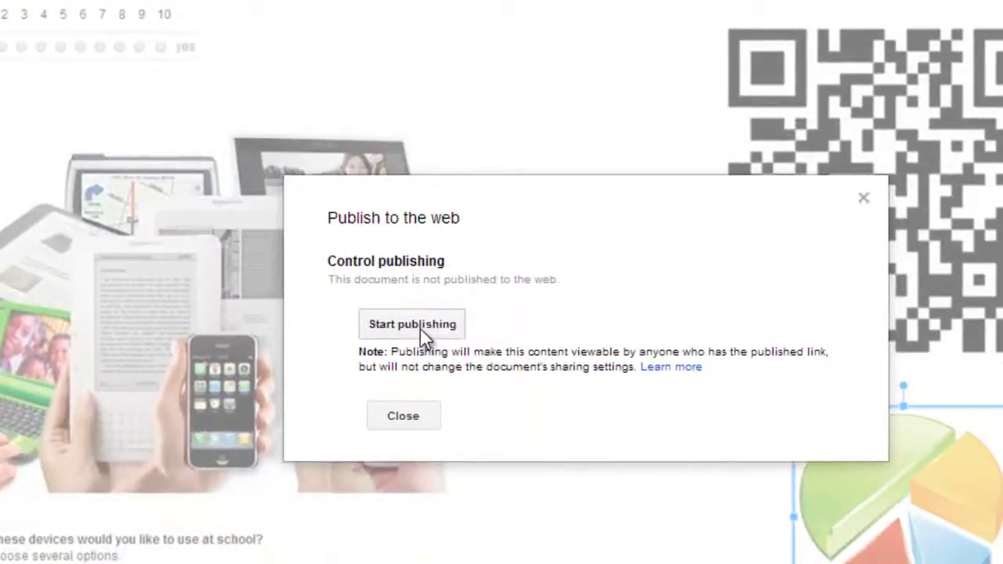
{"action": "left_click", "coordinate": [420, 327]}
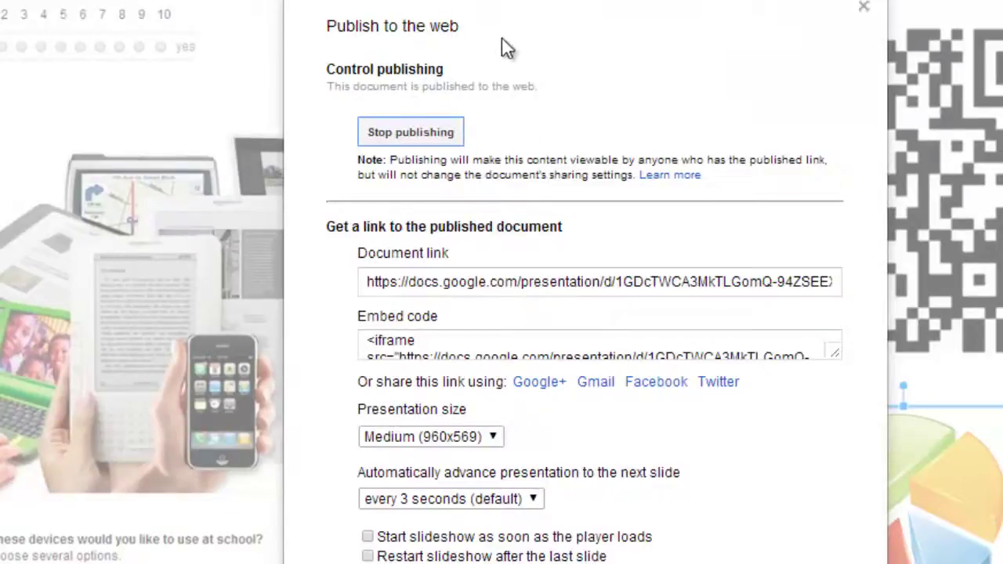
{"action": "left_click", "coordinate": [388, 339]}
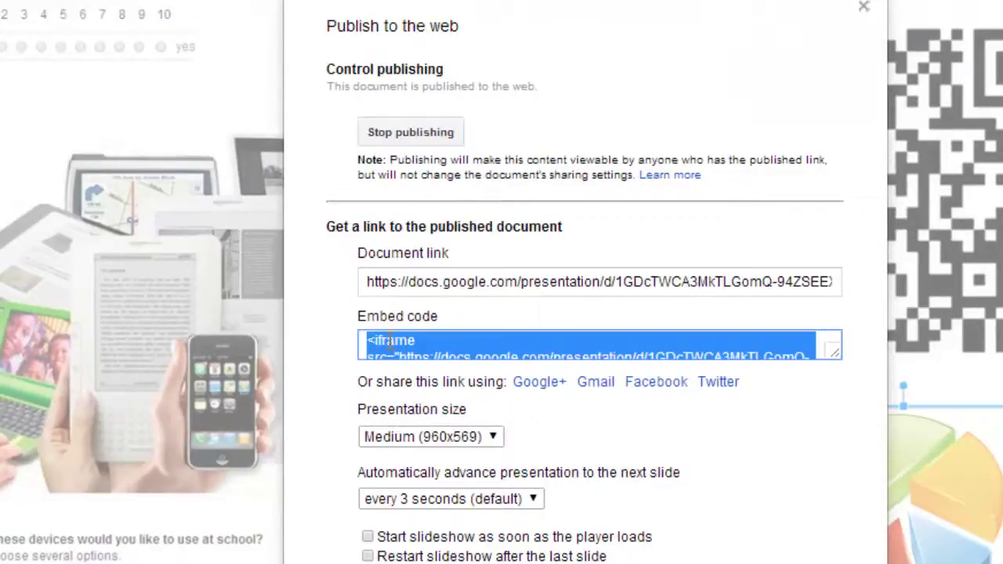
{"action": "right_click", "coordinate": [399, 345]}
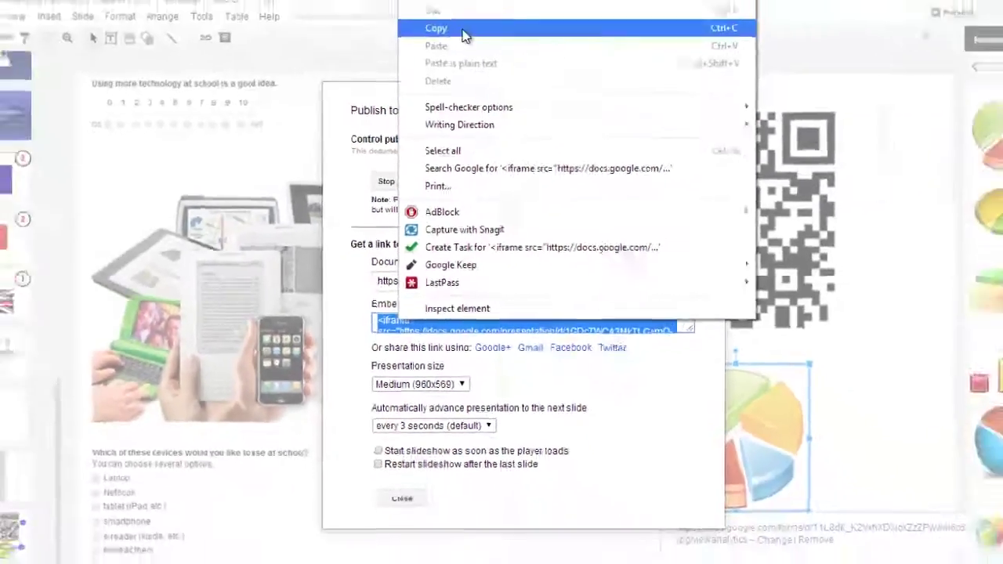
{"action": "left_click", "coordinate": [460, 29]}
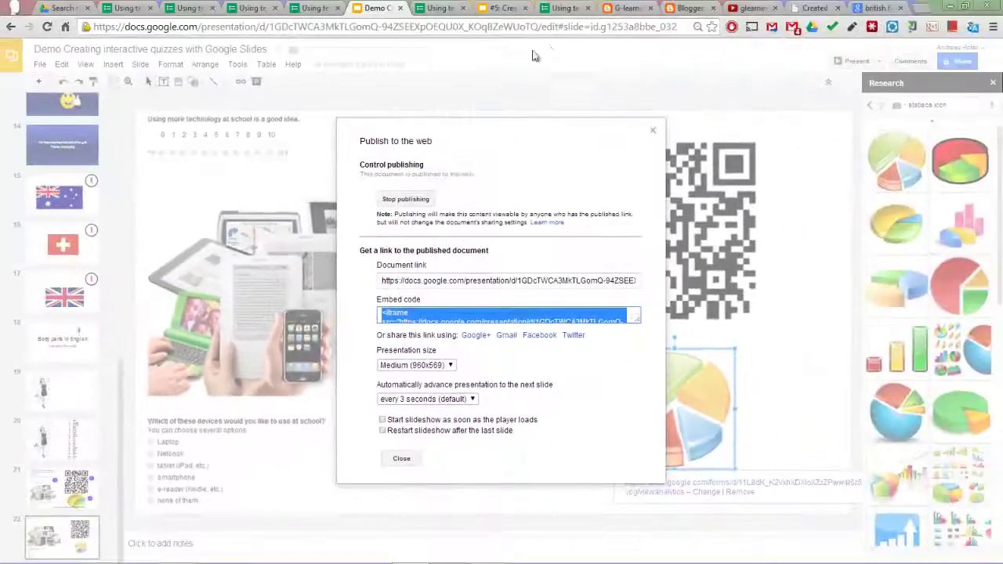
{"action": "left_click", "coordinate": [616, 7]}
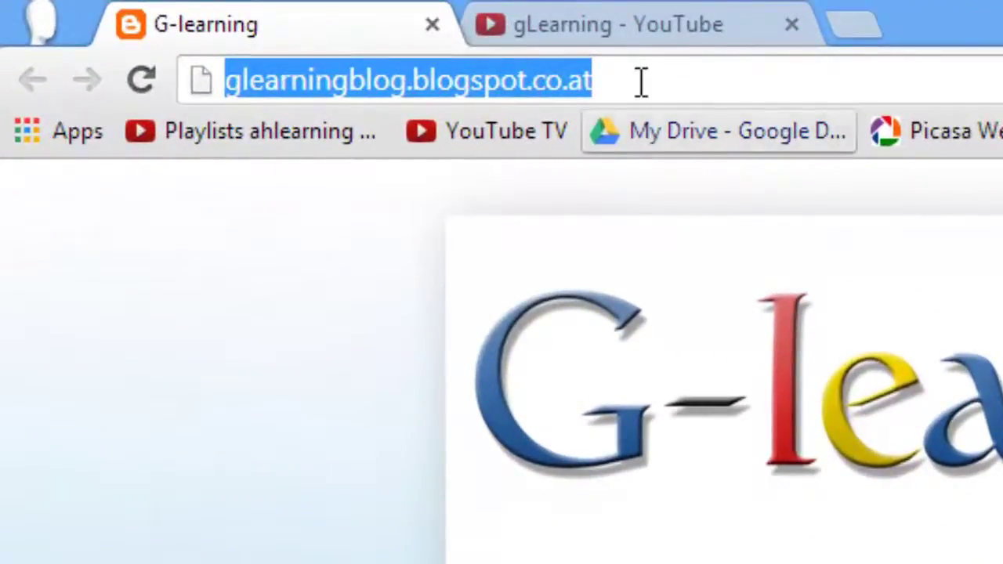
- Switch to the gLearning YouTube channel page
{"action": "left_click", "coordinate": [645, 27]}
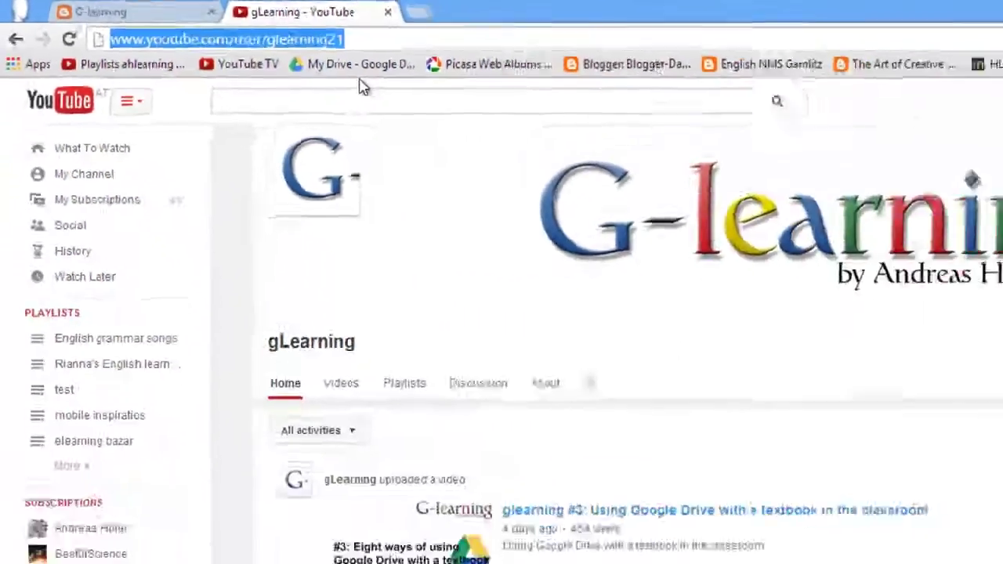